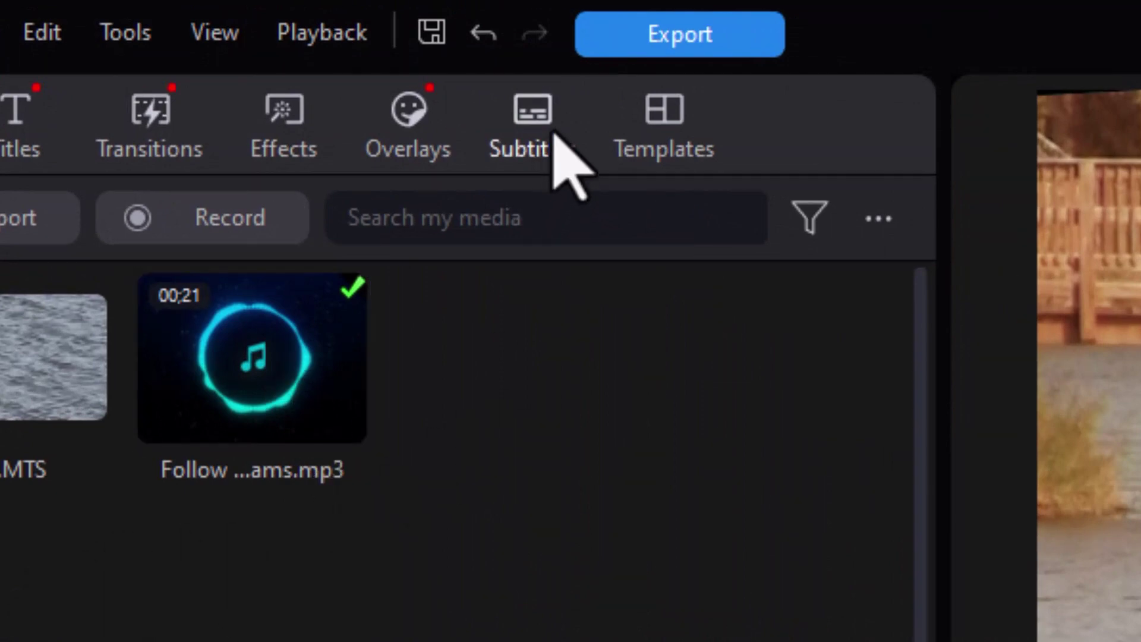
Open the Subtitles room with its AI Speech to Text, manual and import-from-file options
{"action": "left_click", "coordinate": [544, 134]}
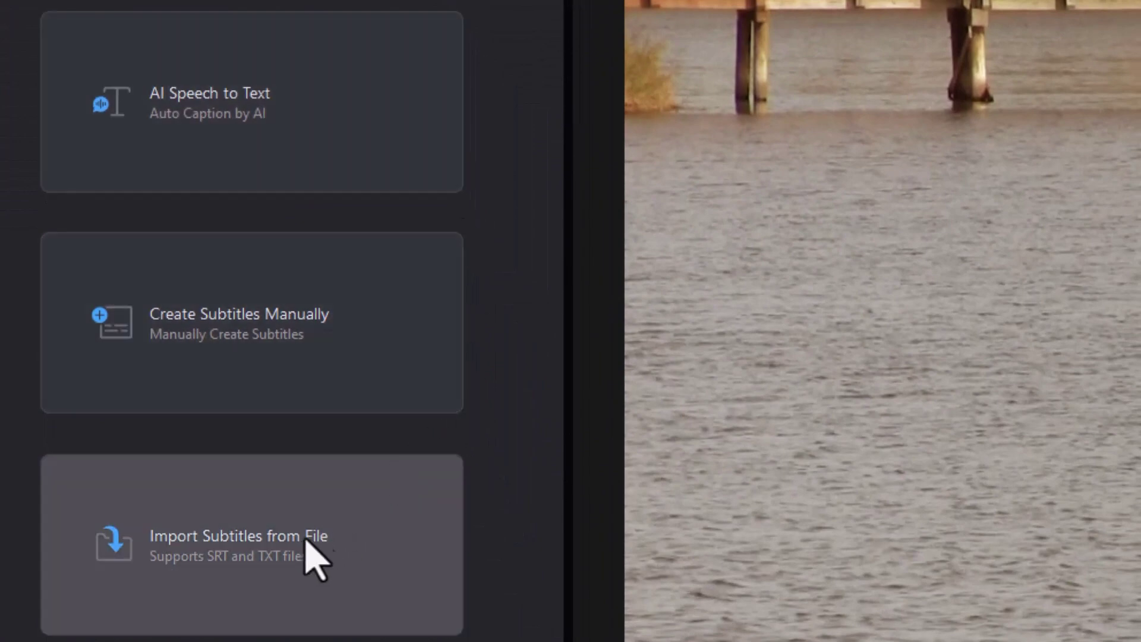
Try importing 'A text file for subtitles.txt' from the testing folder as subtitles
{"action": "left_click", "coordinate": [347, 552]}
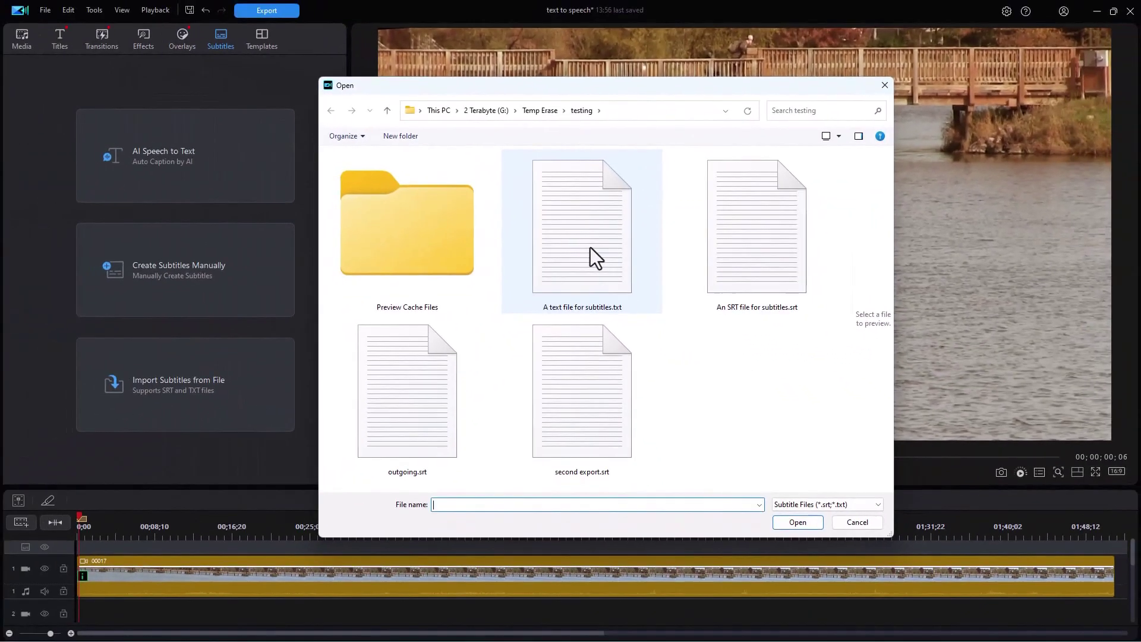
{"action": "left_click", "coordinate": [494, 263]}
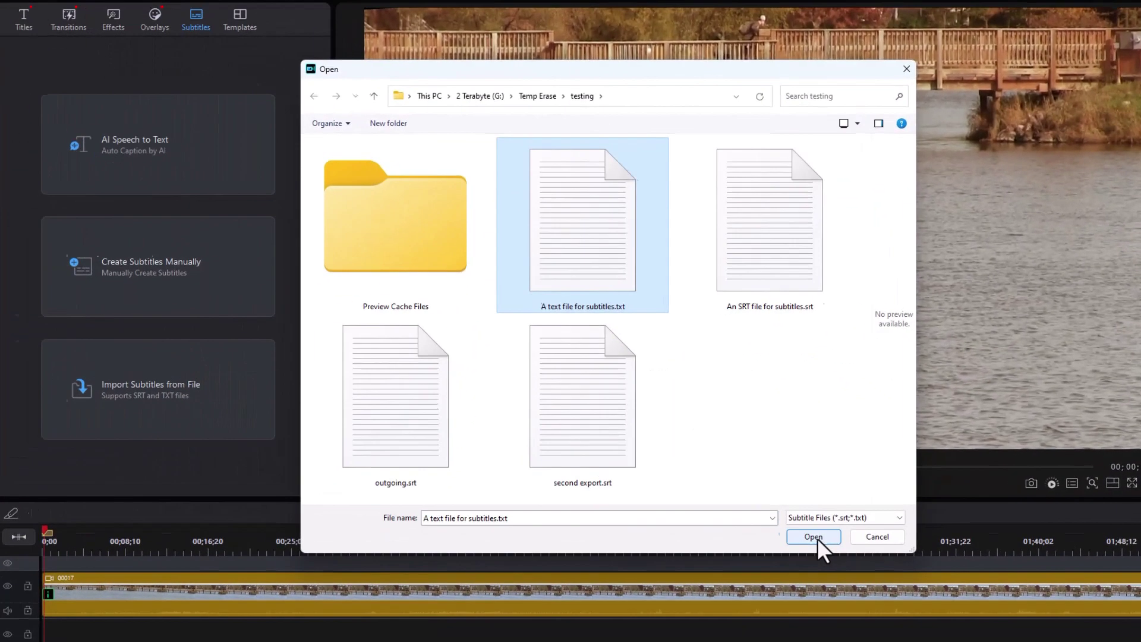
{"action": "left_click", "coordinate": [797, 522]}
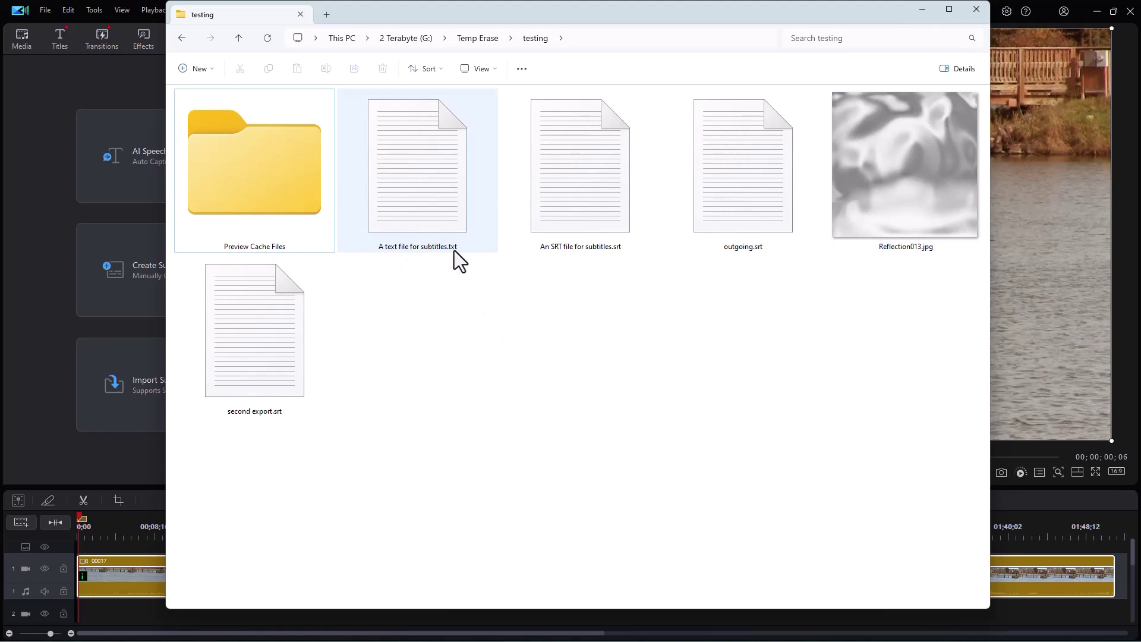
Open 'A text file for subtitles.txt' from the testing folder in Notepad
{"action": "double_click", "coordinate": [443, 201]}
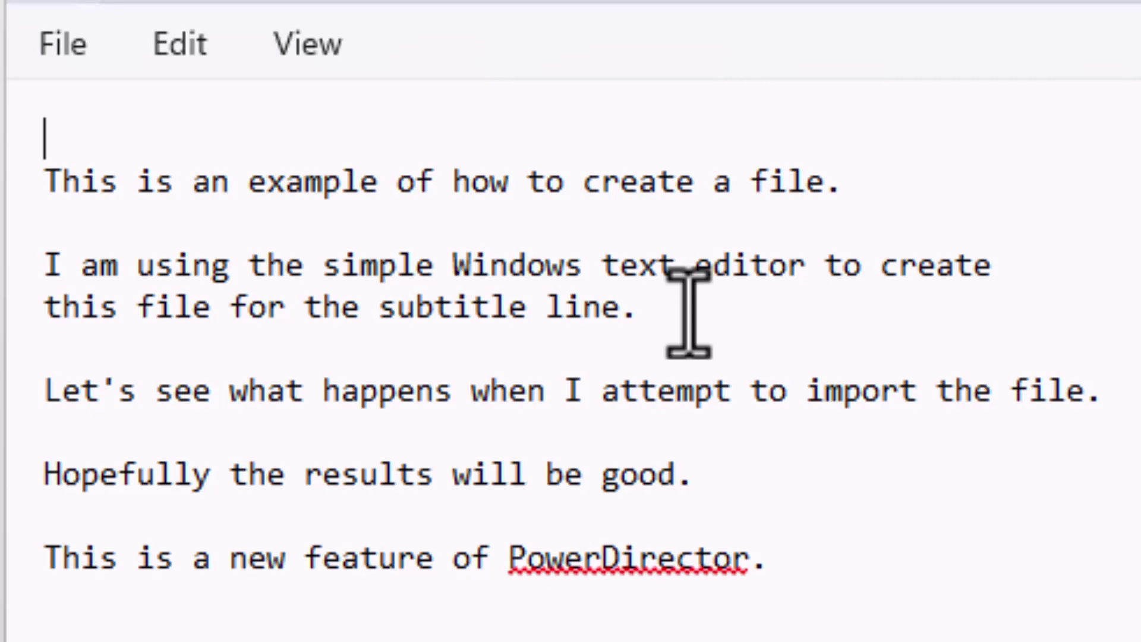
Join 'this file for the subtitle line.' onto the preceding line ending in 'to create'
{"action": "left_click", "coordinate": [1081, 274]}
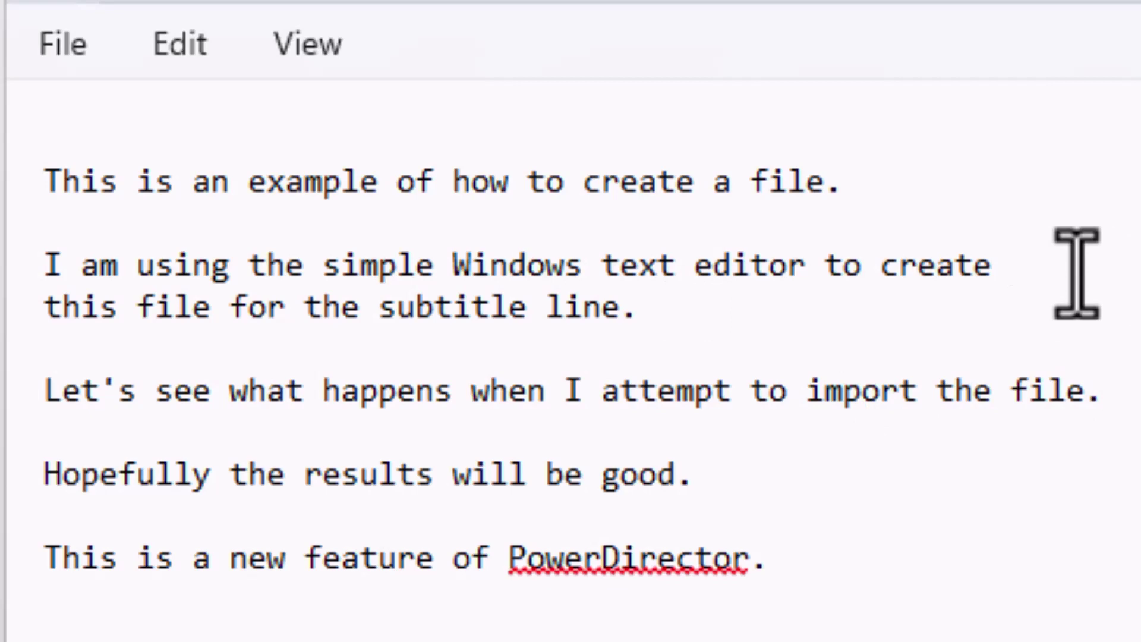
{"action": "key", "text": "Delete"}
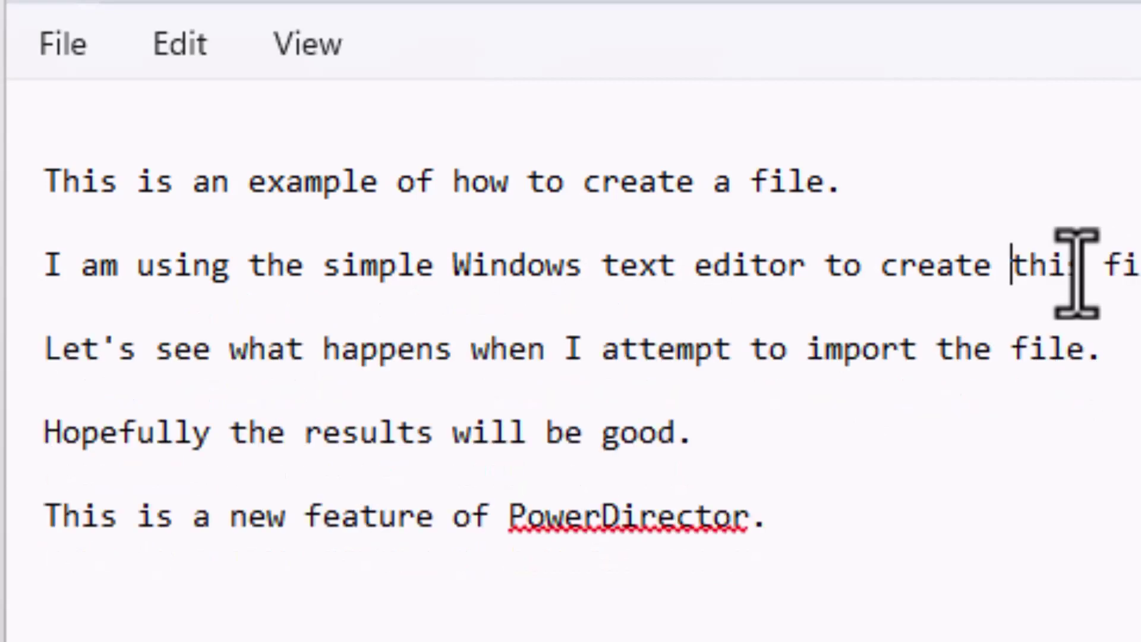
{"action": "key", "text": "Home"}
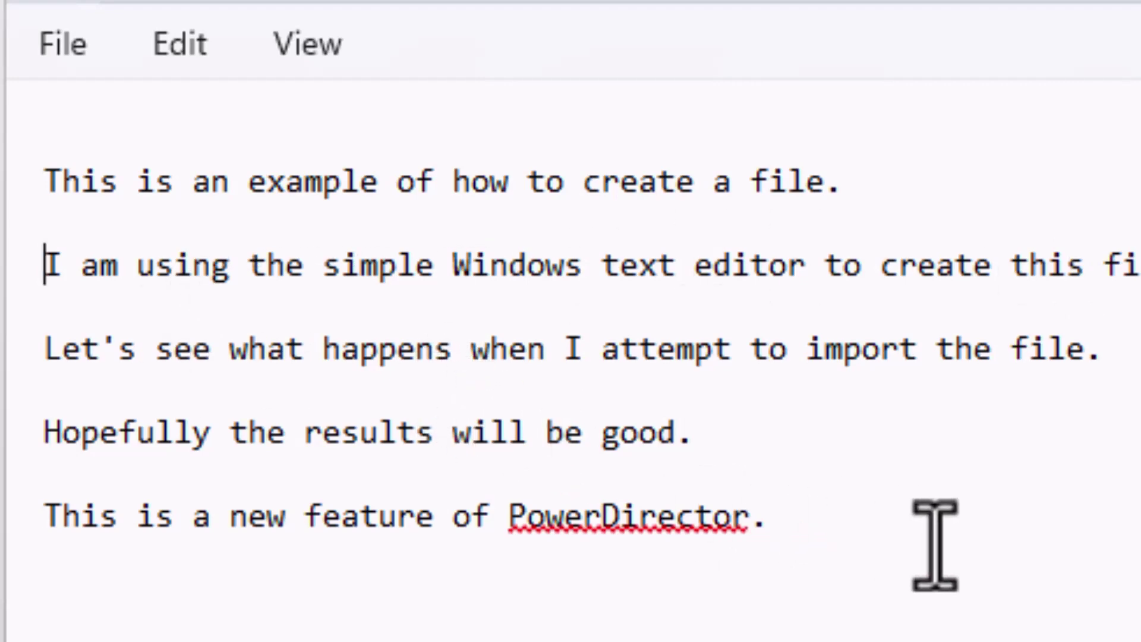
{"action": "key", "text": "alt"}
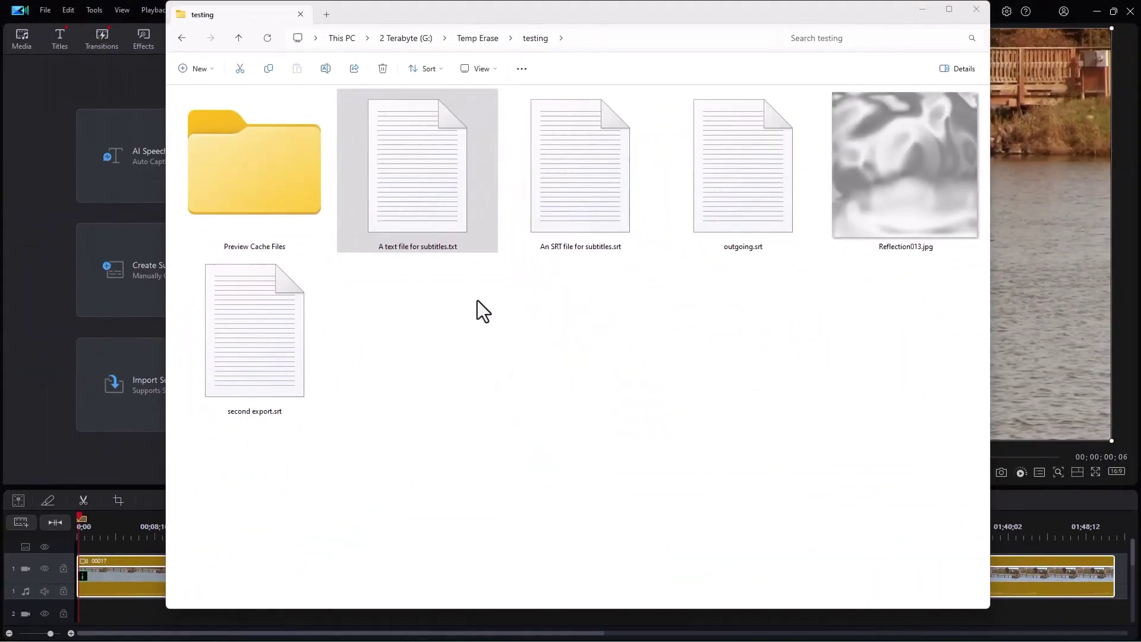
Select the edited 'A text file for subtitles.txt' in Explorer, then close Explorer
{"action": "left_click", "coordinate": [429, 235]}
{"action": "left_click", "coordinate": [977, 17]}
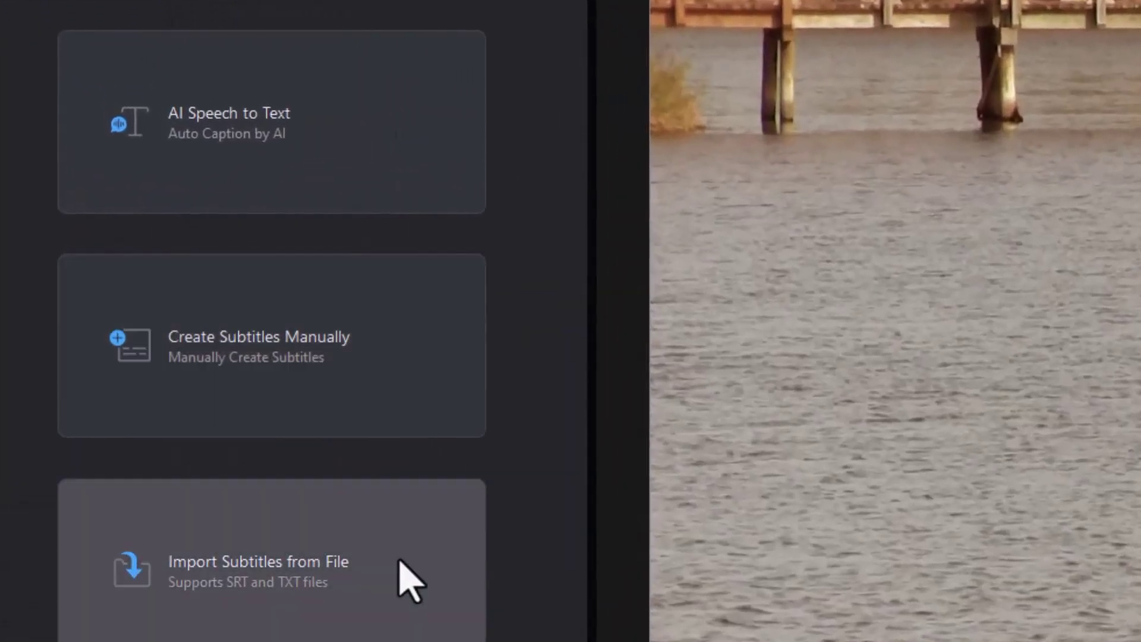
Start manual subtitle creation and add blank entries at the start, ~11 s and ~33 s
{"action": "left_click", "coordinate": [345, 357]}
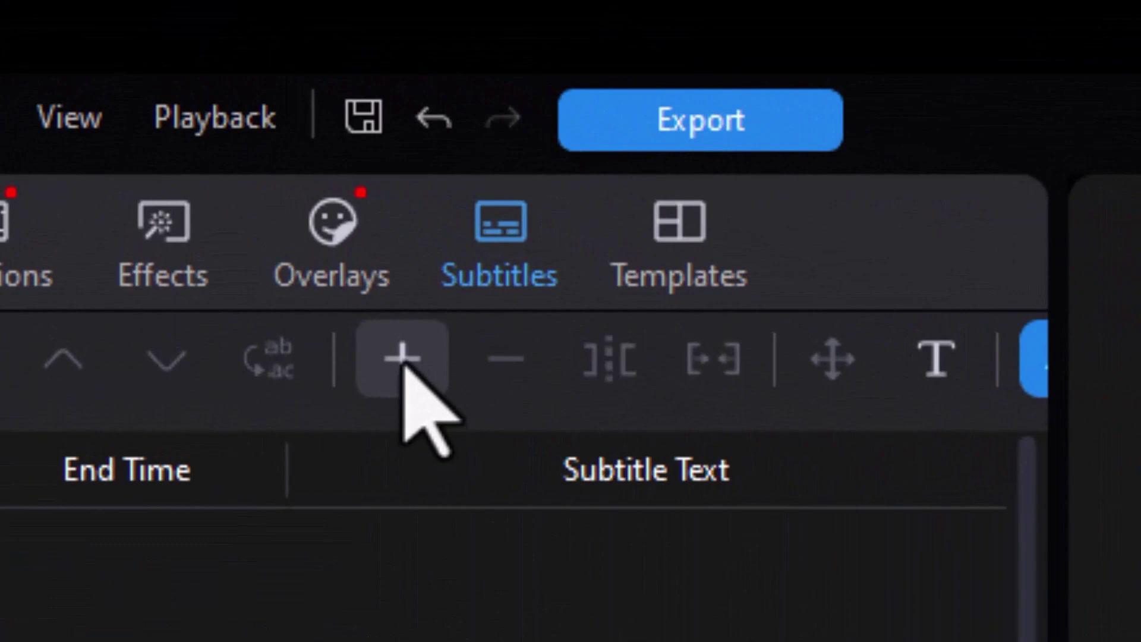
{"action": "left_click", "coordinate": [403, 359]}
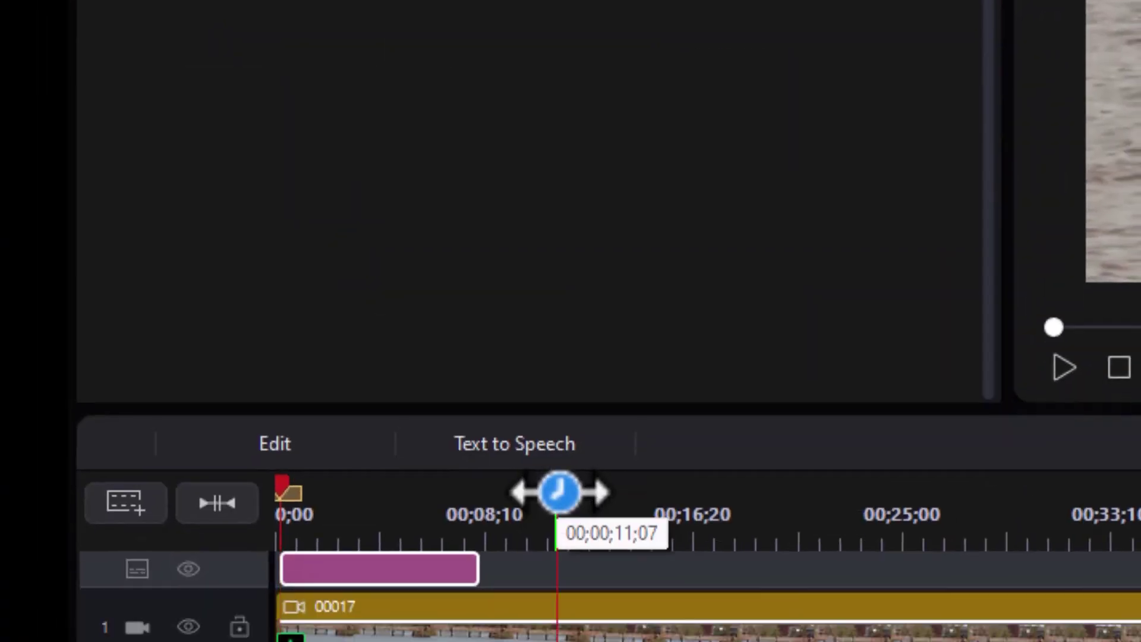
{"action": "left_click", "coordinate": [544, 588]}
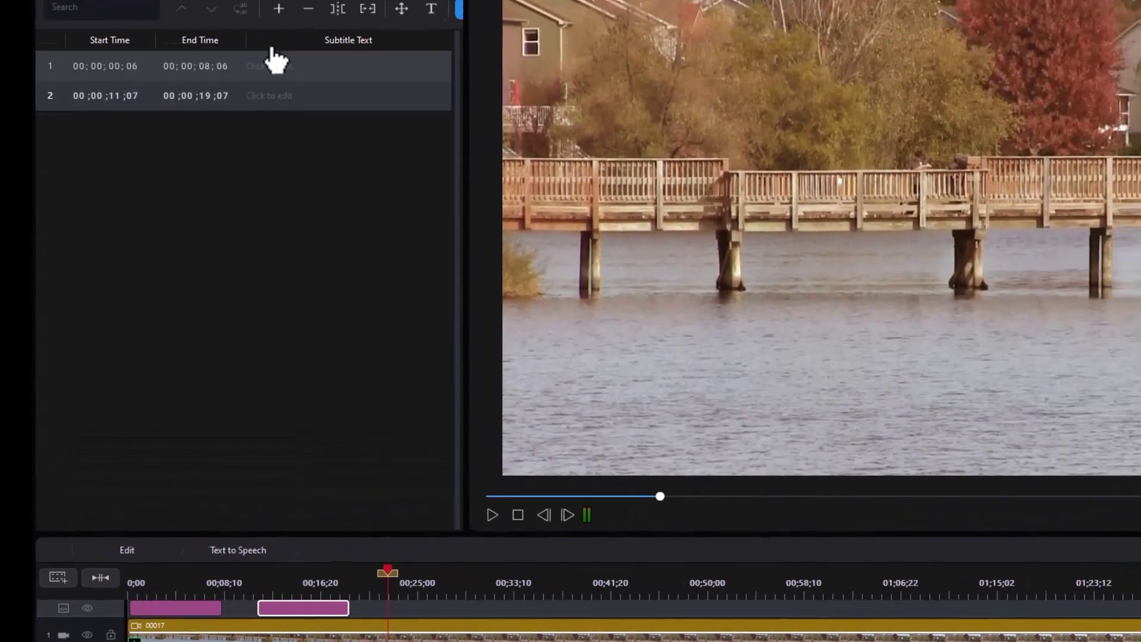
{"action": "left_click", "coordinate": [277, 10]}
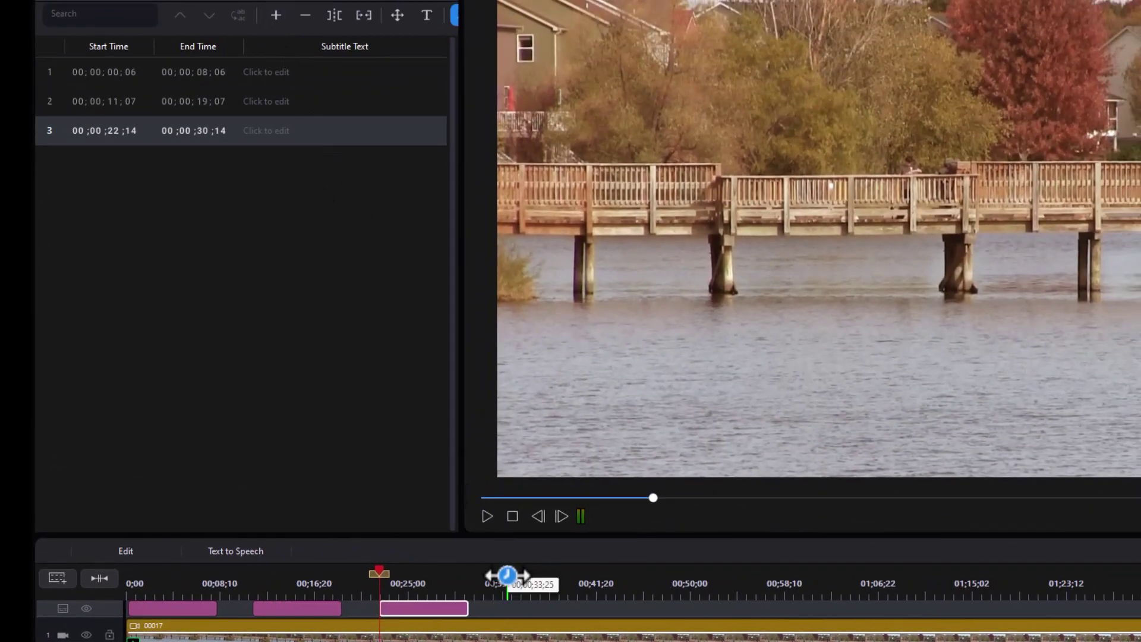
{"action": "left_click", "coordinate": [505, 584]}
{"action": "left_click", "coordinate": [280, 19]}
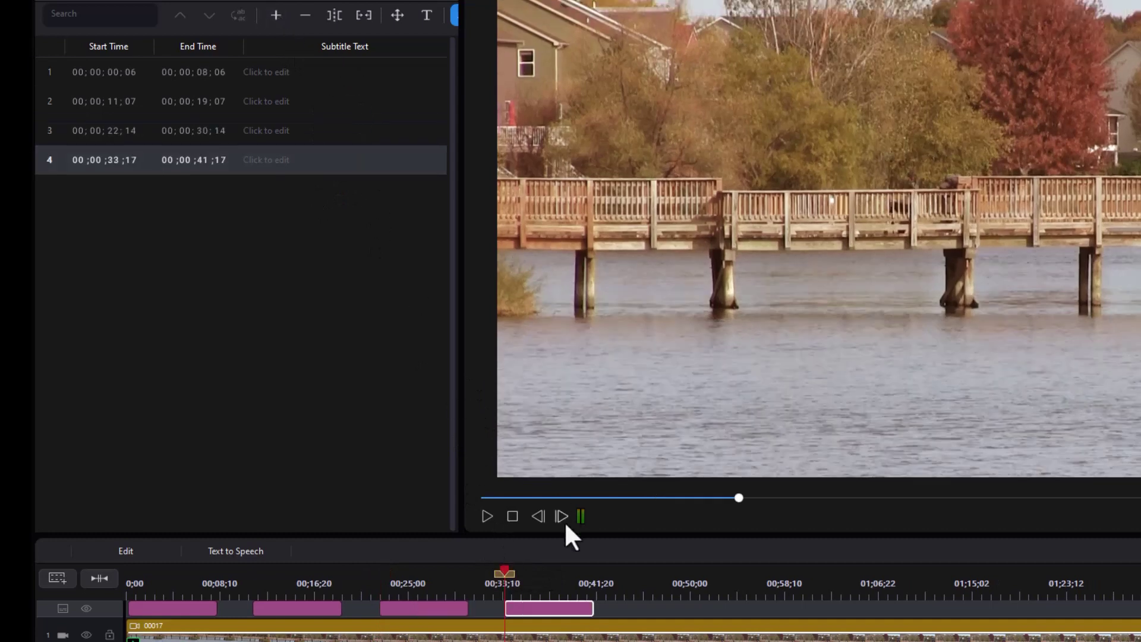
Add further blank subtitle entries at about 44, 48 and 58 seconds
{"action": "left_click", "coordinate": [640, 584]}
{"action": "left_click", "coordinate": [280, 16]}
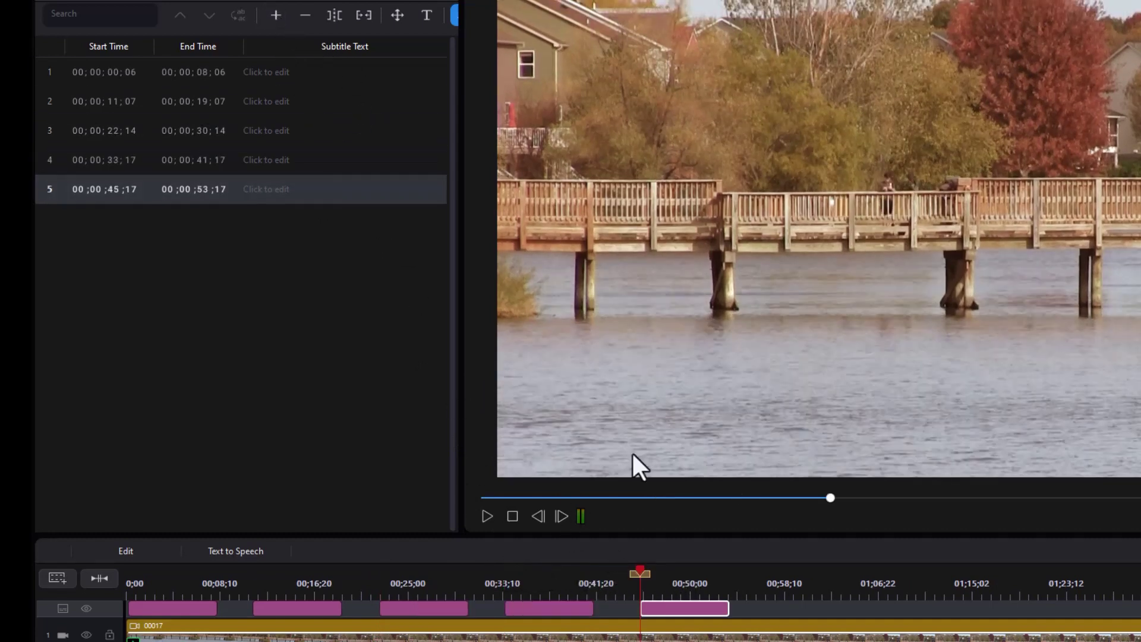
{"action": "left_click", "coordinate": [676, 583]}
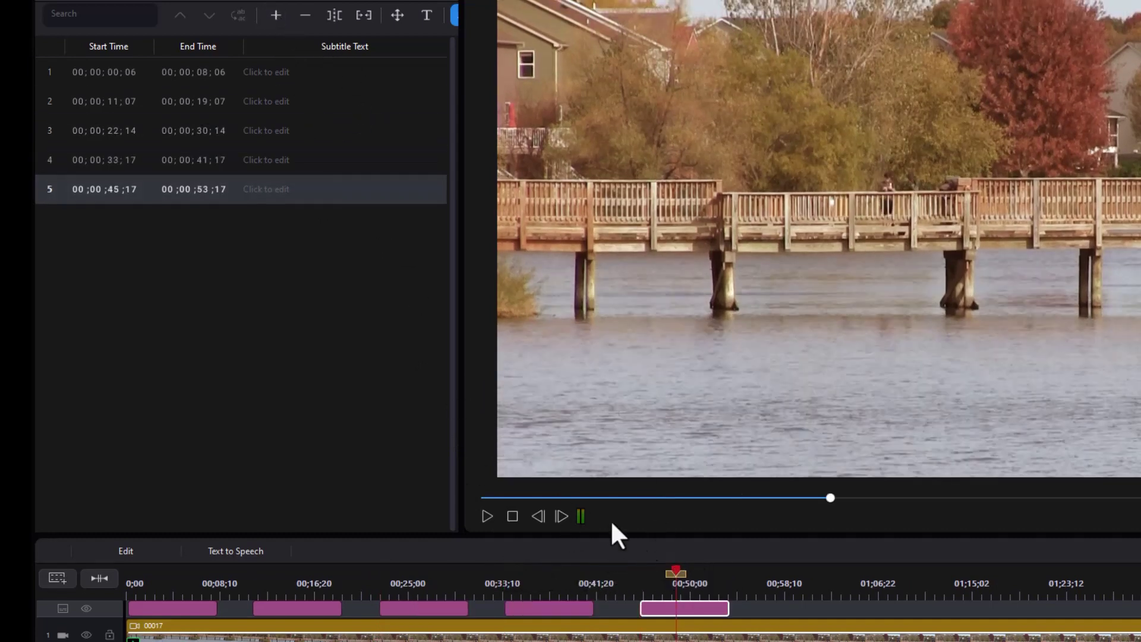
{"action": "left_click", "coordinate": [282, 15]}
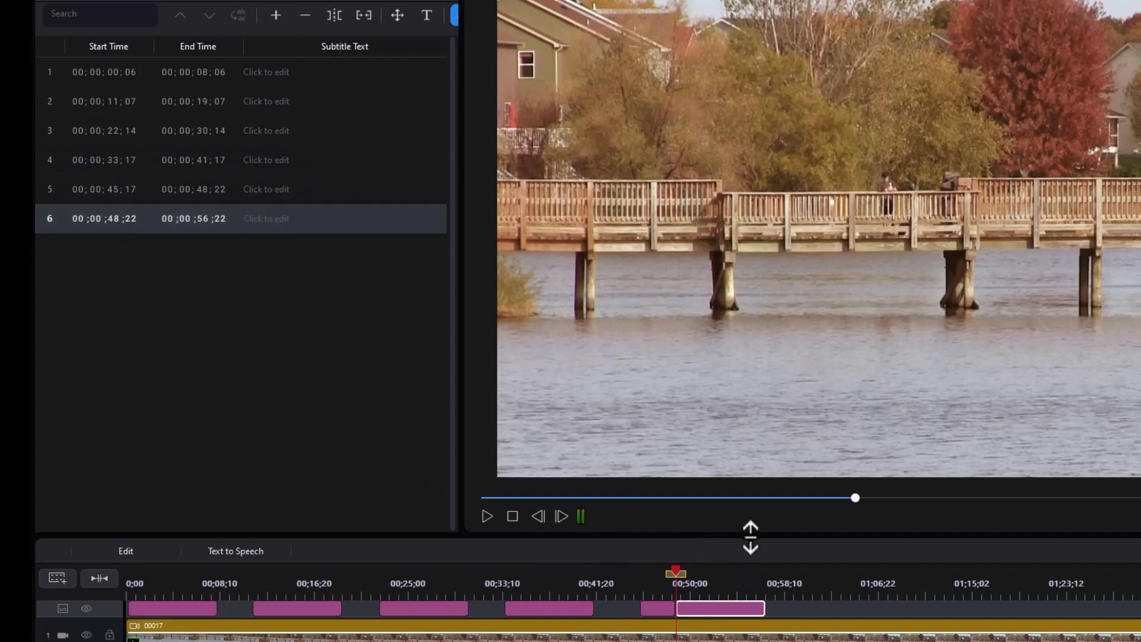
{"action": "left_click", "coordinate": [789, 581]}
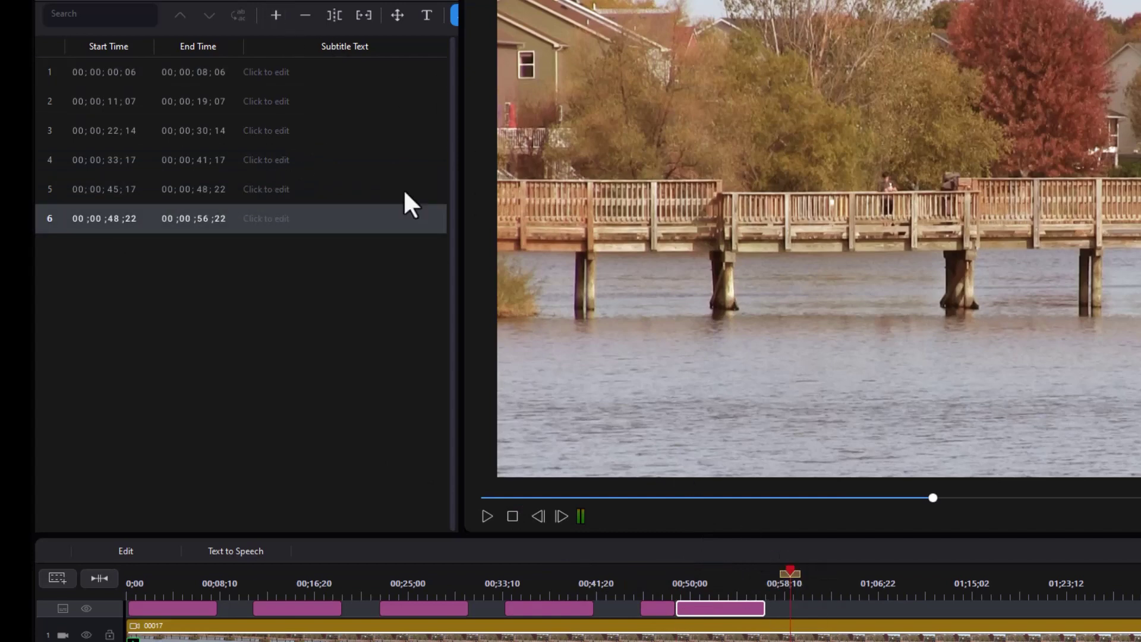
{"action": "left_click", "coordinate": [273, 21]}
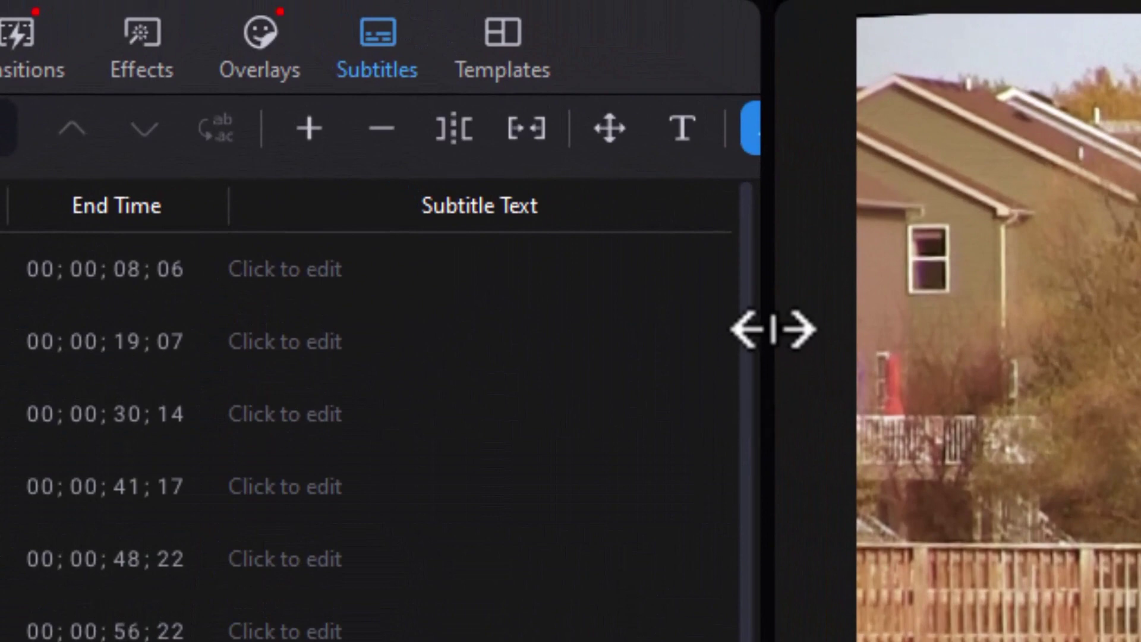
Widen the subtitle panel and import 'A text file for subtitles.txt' into the blank subtitles
{"action": "left_click_drag", "start_coordinate": [768, 329], "coordinate": [932, 322]}
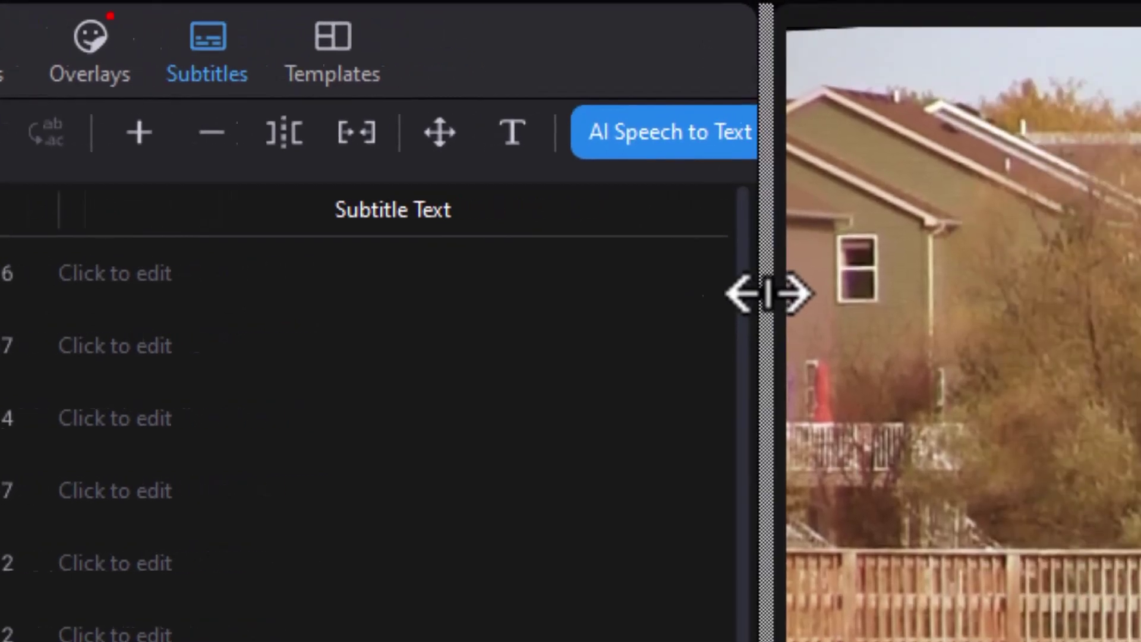
{"action": "left_click_drag", "start_coordinate": [936, 289], "coordinate": [1106, 296]}
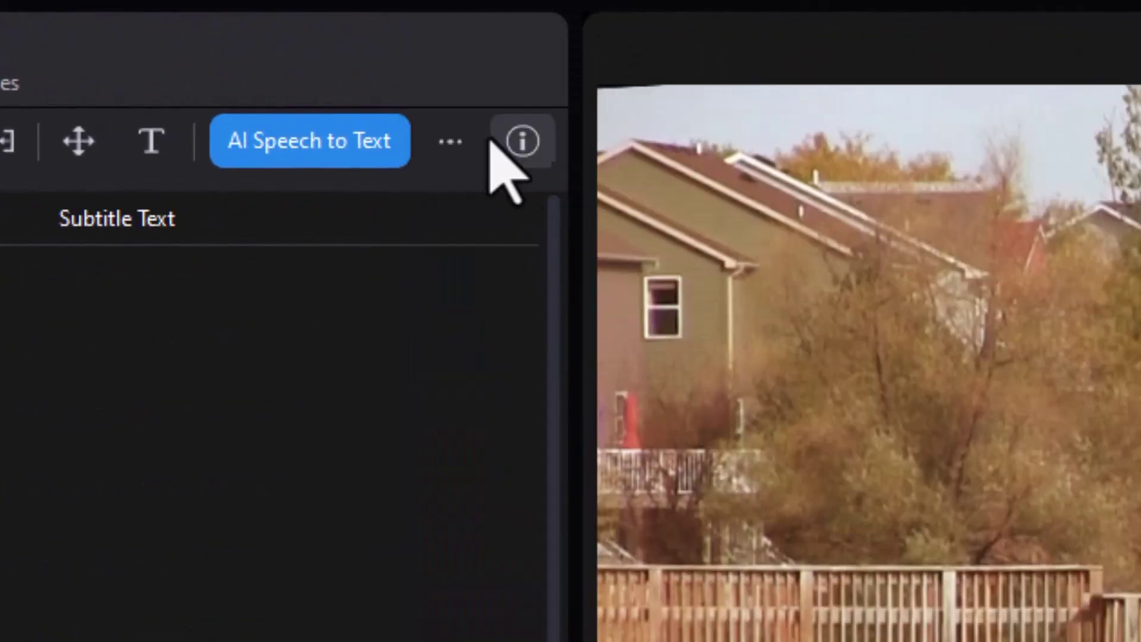
{"action": "left_click", "coordinate": [448, 161]}
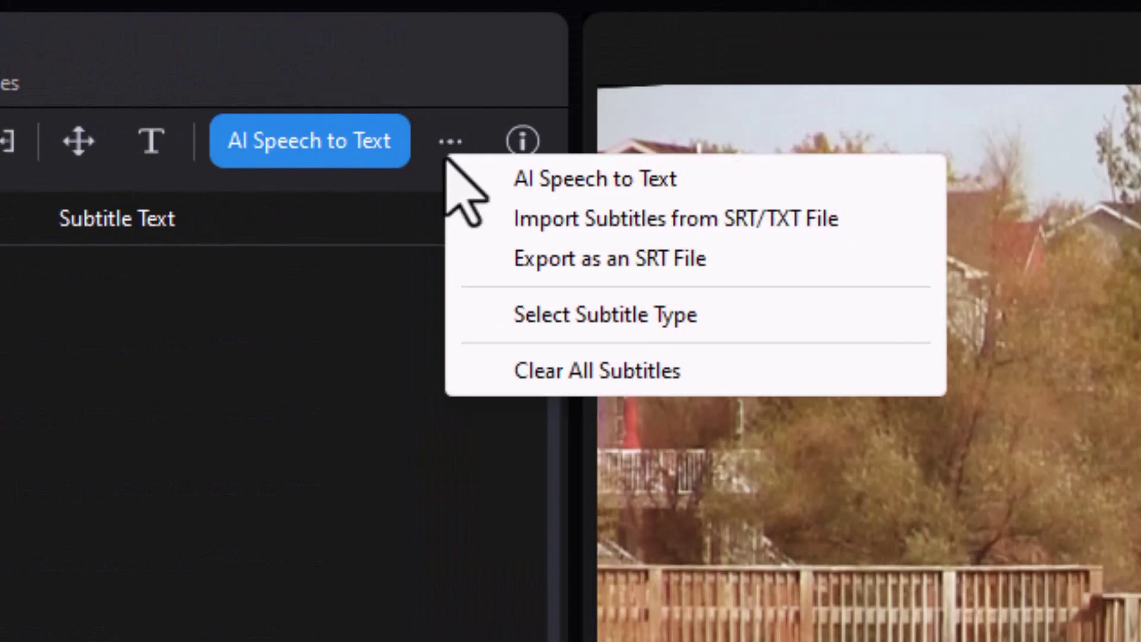
{"action": "left_click", "coordinate": [566, 225]}
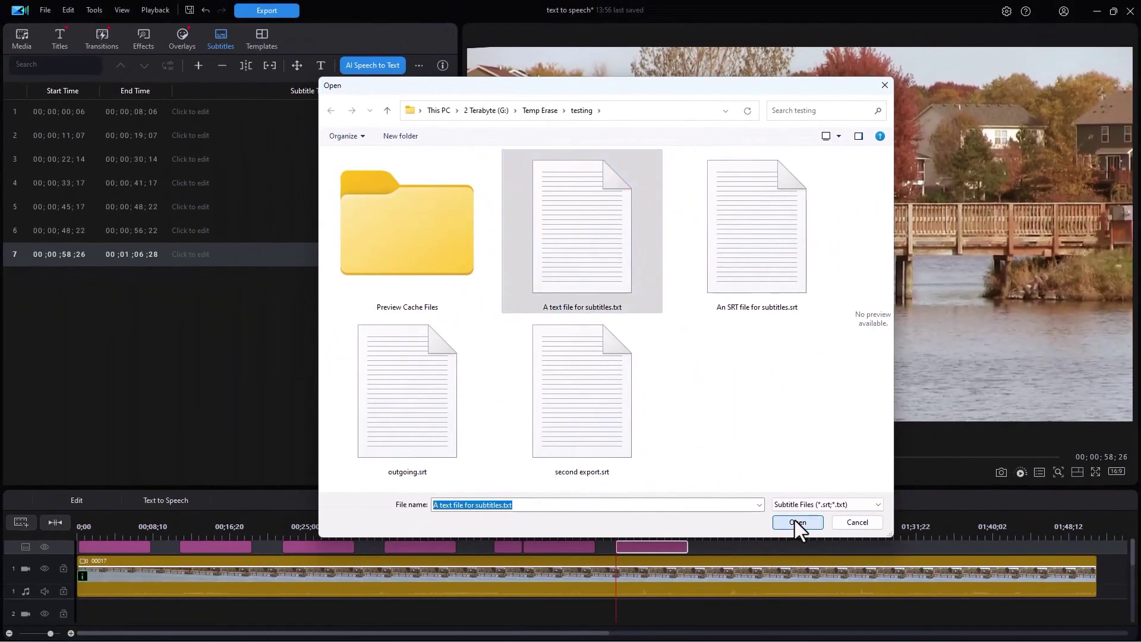
{"action": "left_click", "coordinate": [794, 519]}
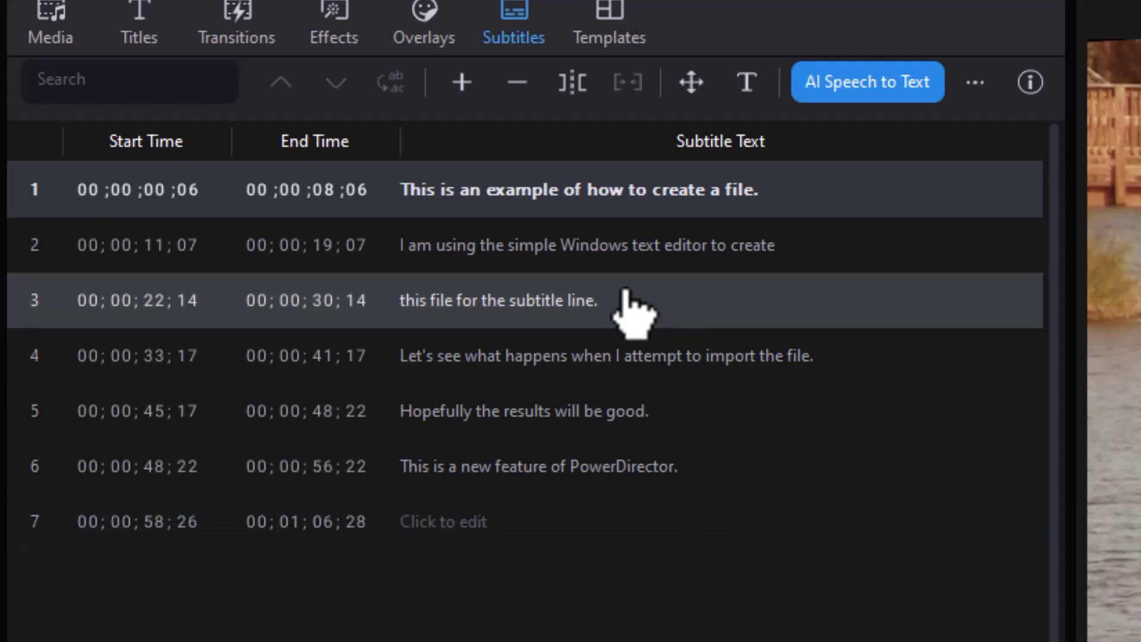
Review the imported text of subtitles 2 through 6
{"action": "left_click", "coordinate": [631, 253]}
{"action": "left_click", "coordinate": [645, 318]}
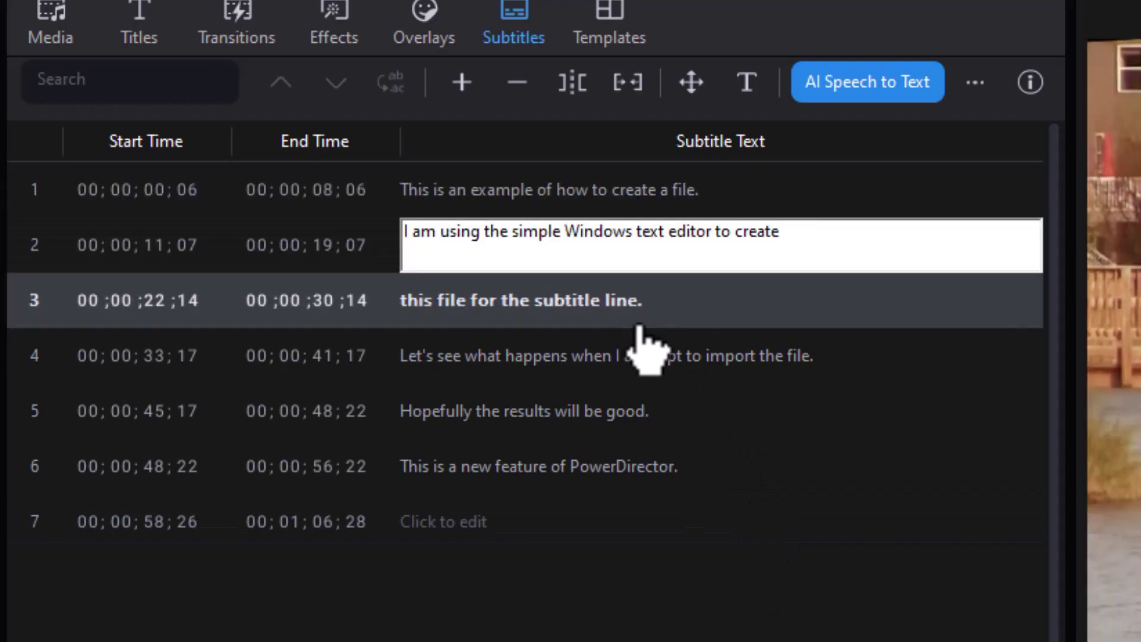
{"action": "left_click", "coordinate": [691, 377]}
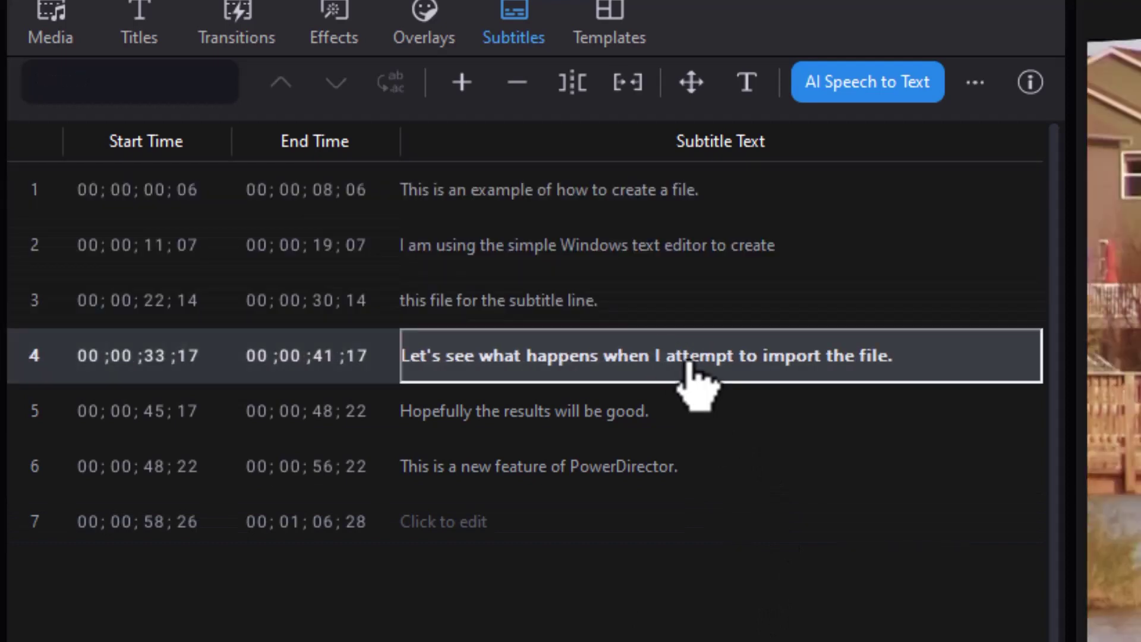
{"action": "left_click", "coordinate": [680, 423]}
{"action": "left_click", "coordinate": [713, 466]}
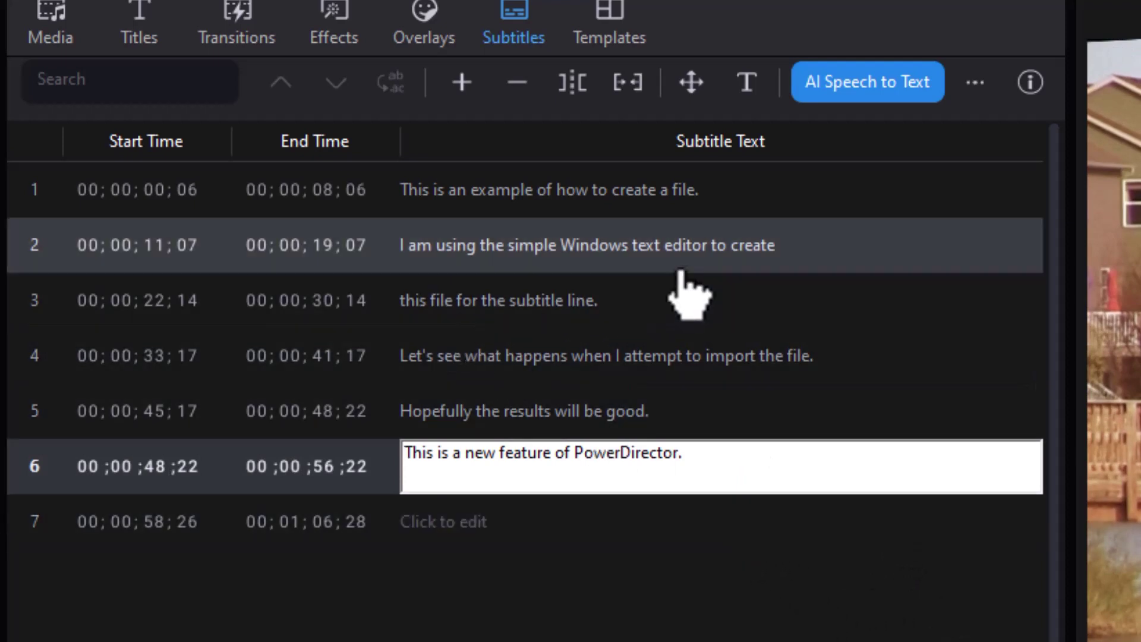
{"action": "left_click", "coordinate": [720, 318]}
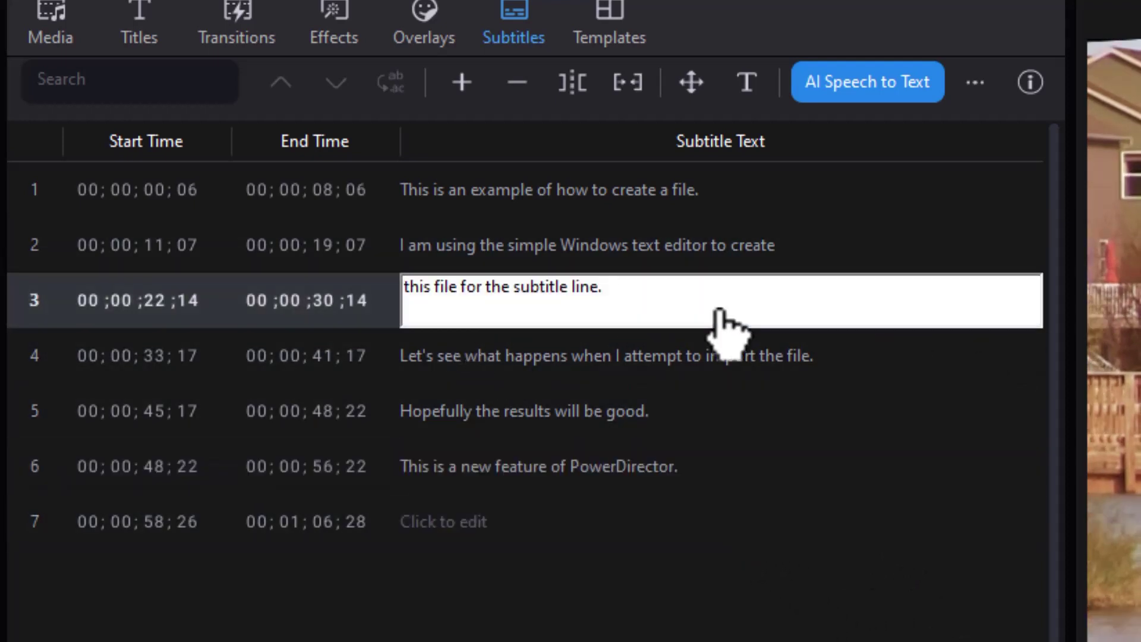
{"action": "left_click", "coordinate": [750, 255]}
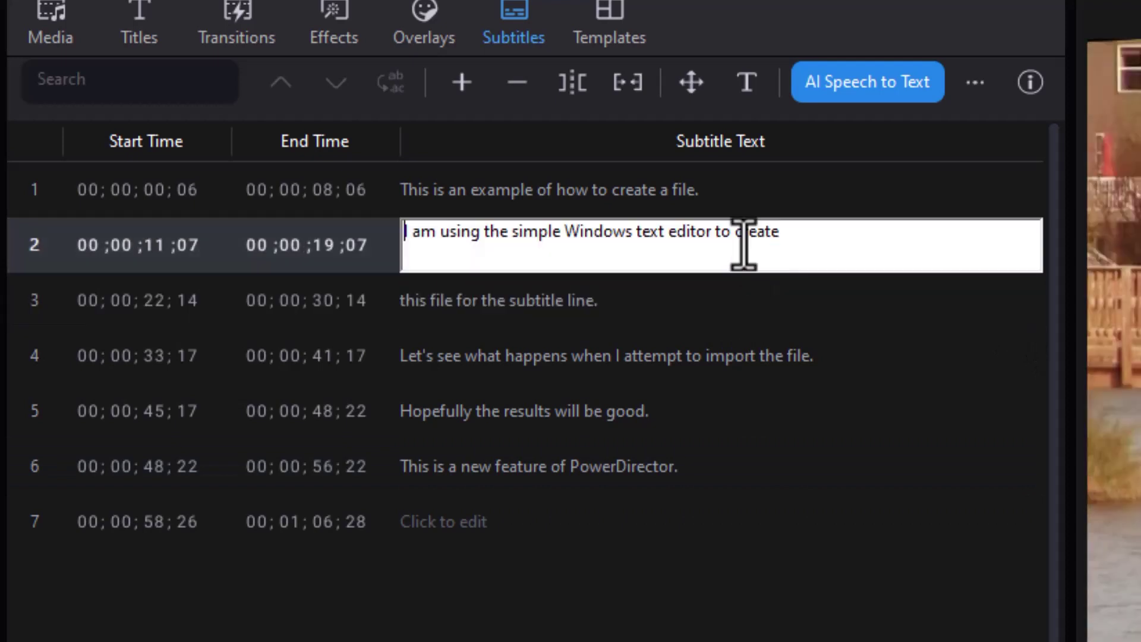
Merge subtitle 3 into subtitle 2 and wrap the text after 'create'
{"action": "left_click", "coordinate": [682, 309]}
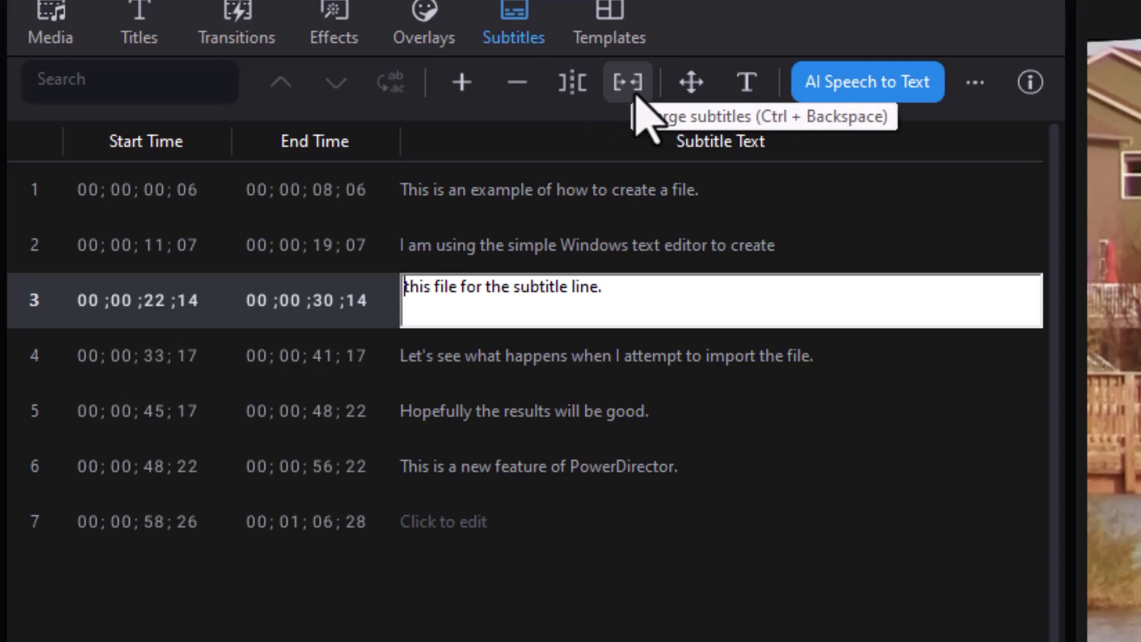
{"action": "left_click", "coordinate": [634, 89]}
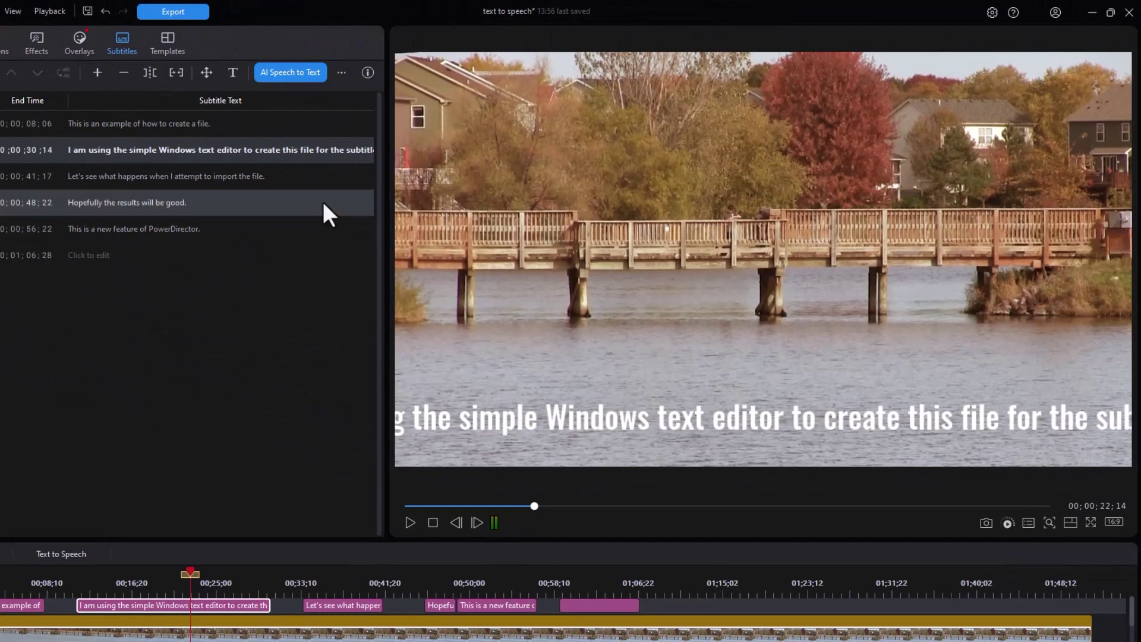
{"action": "left_click", "coordinate": [289, 154]}
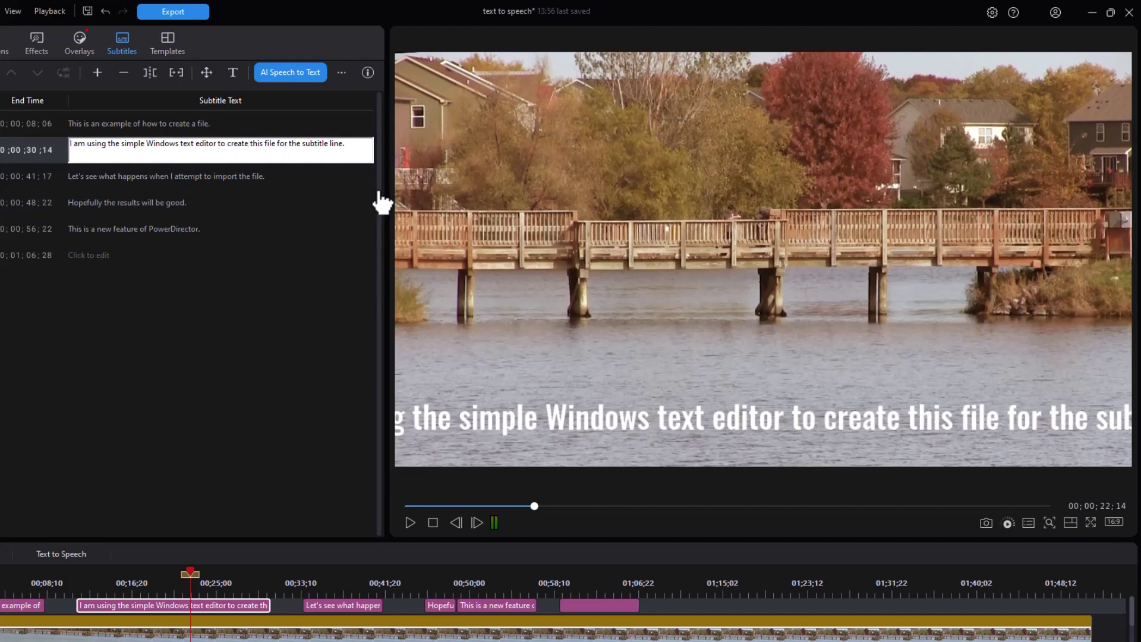
{"action": "key", "text": "Return"}
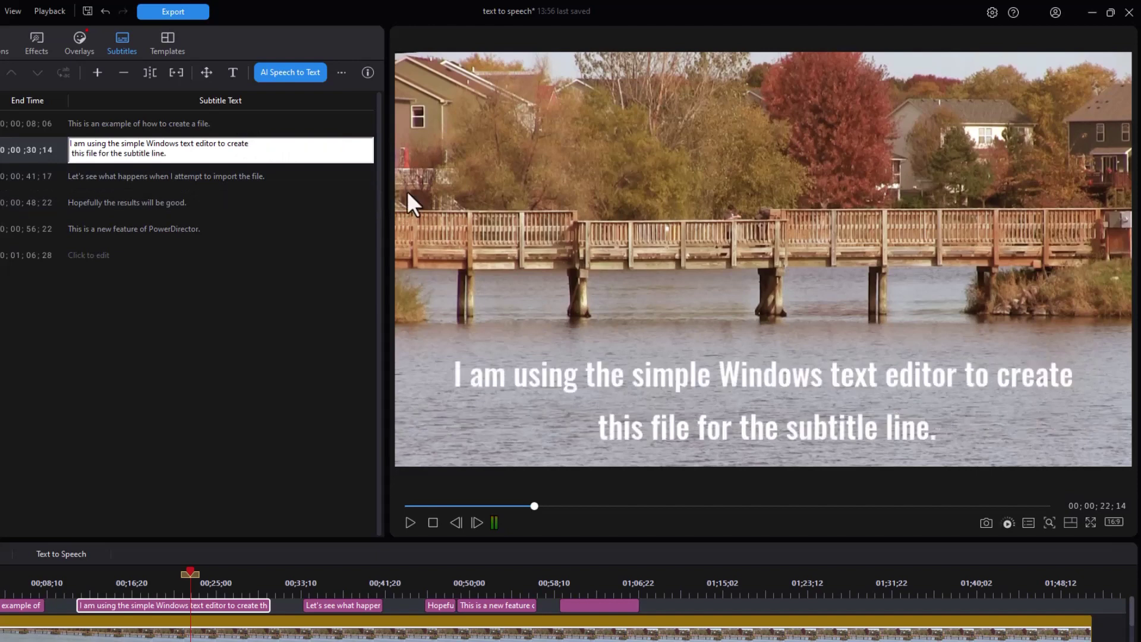
{"action": "left_click", "coordinate": [322, 312]}
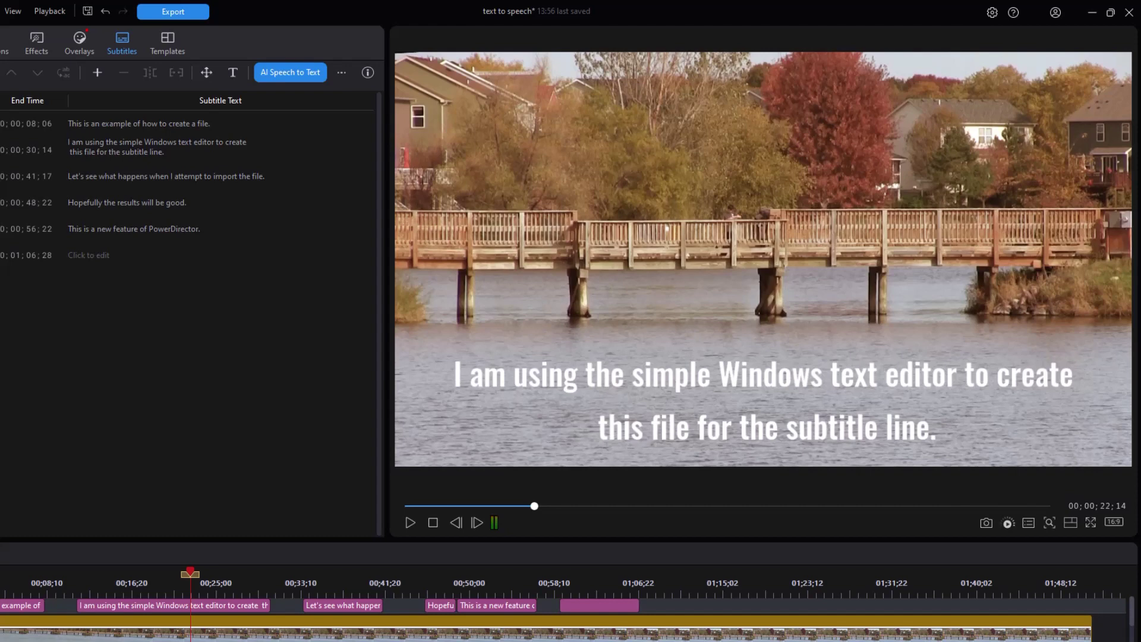
Delete all subtitles, import 'An SRT file for subtitles.srt', then open it in Notepad
{"action": "left_click_drag", "start_coordinate": [207, 317], "coordinate": [87, 109]}
{"action": "key", "text": "Delete"}
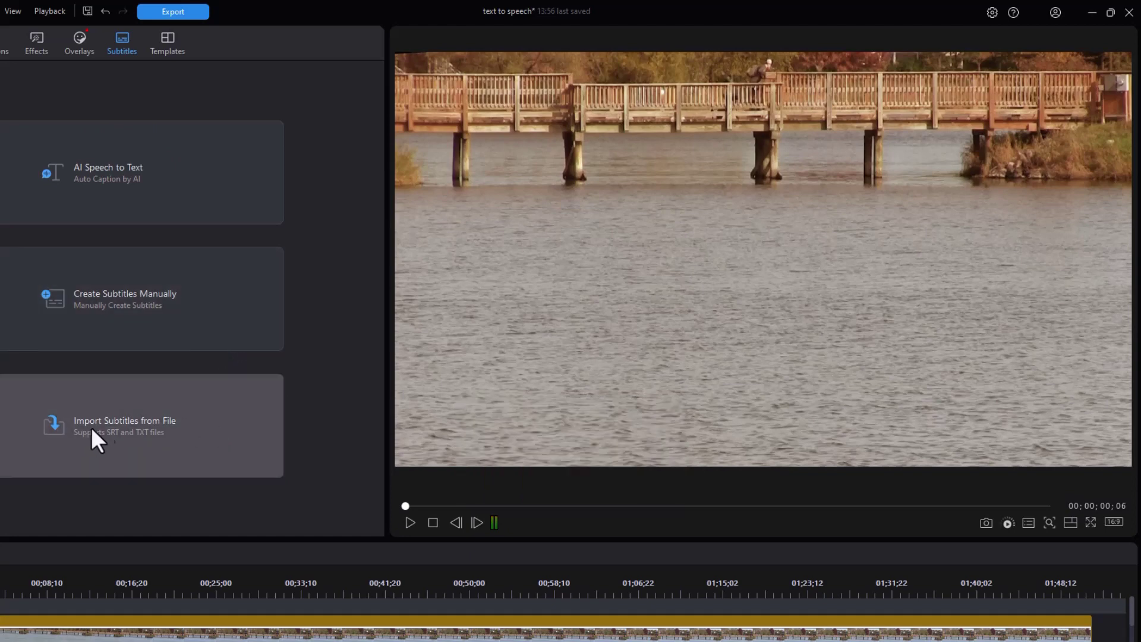
{"action": "left_click", "coordinate": [217, 428]}
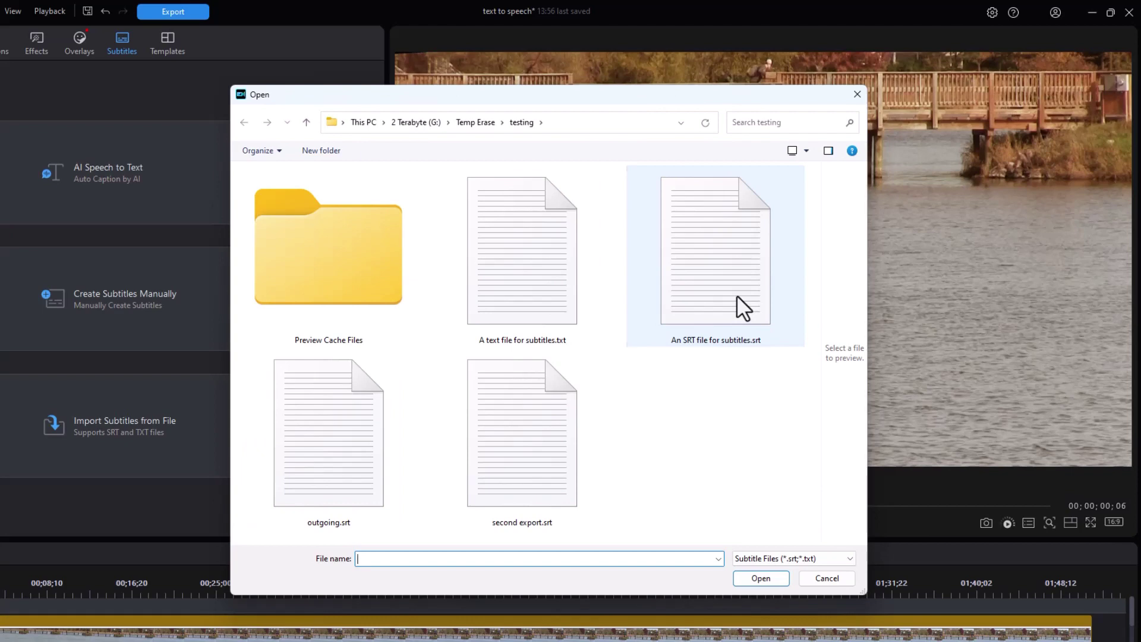
{"action": "left_click", "coordinate": [736, 294]}
{"action": "left_click", "coordinate": [766, 579]}
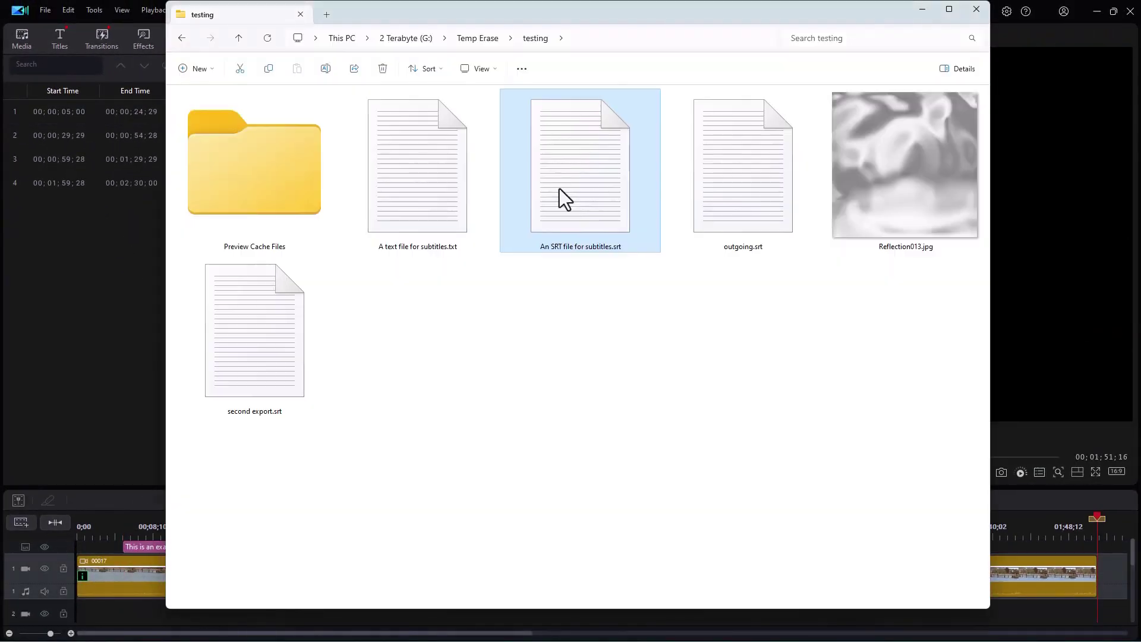
{"action": "double_click", "coordinate": [561, 187]}
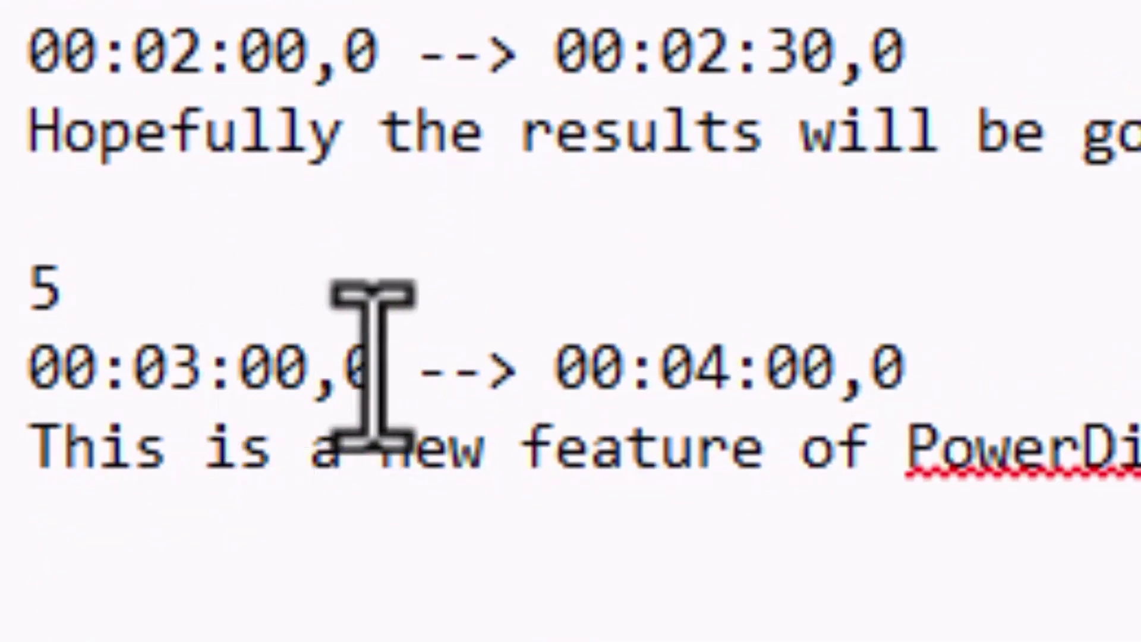
Change subtitle 5's end time from 00:04:00,0 to 00:03:10,0
{"action": "left_click", "coordinate": [694, 370]}
{"action": "key", "text": "shift+Right"}
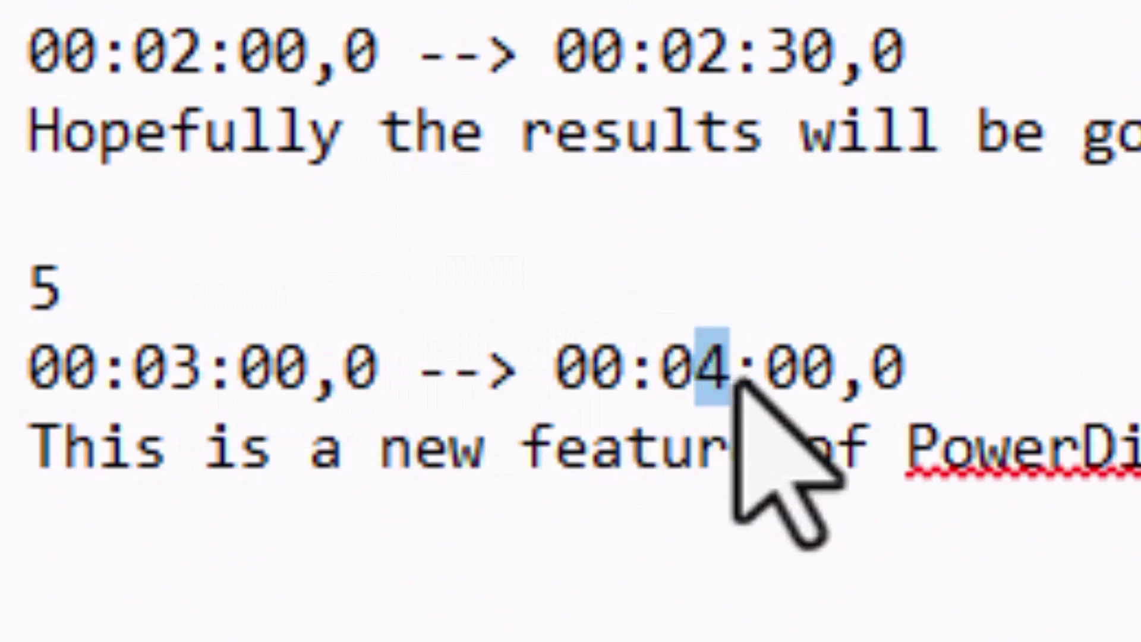
{"action": "type", "text": "3"}
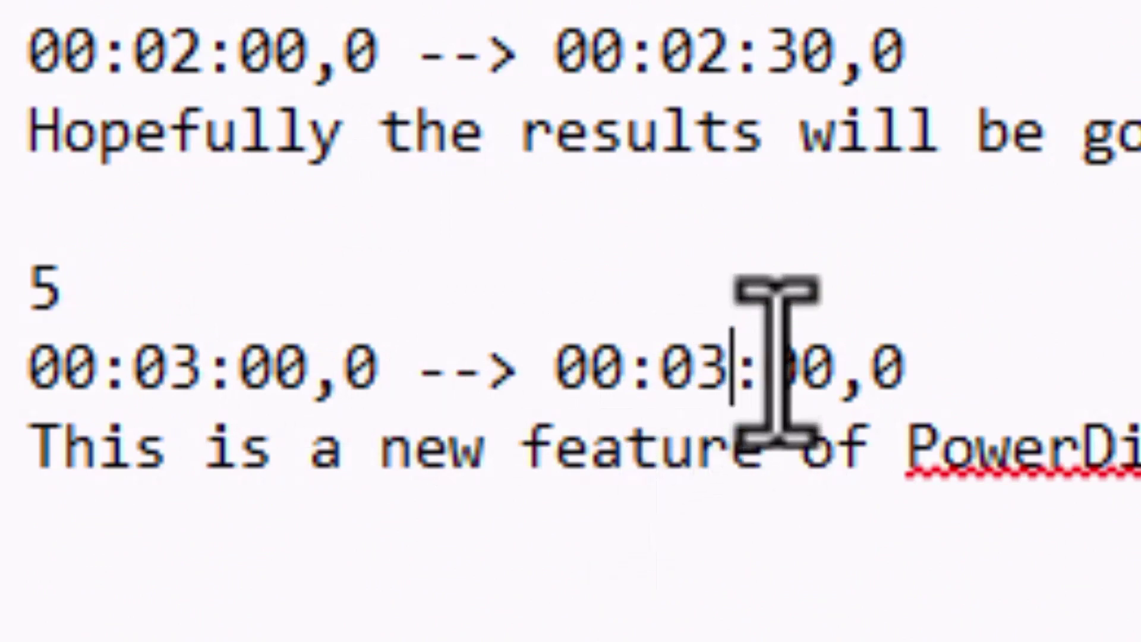
{"action": "left_click", "coordinate": [768, 375]}
{"action": "key", "text": "shift+Right"}
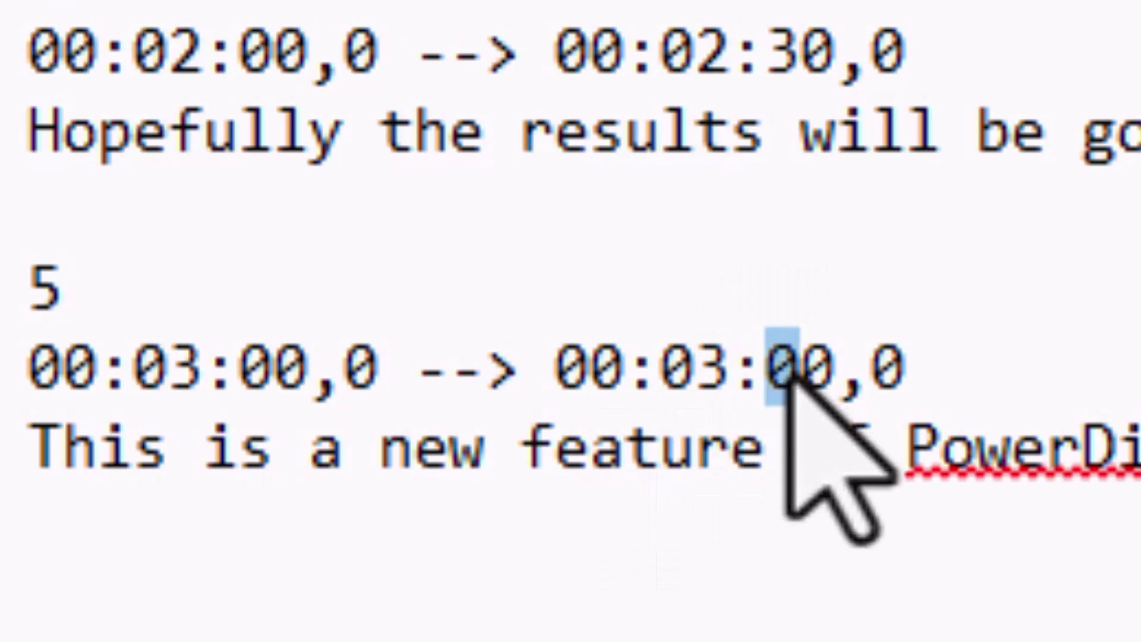
{"action": "type", "text": "2"}
{"action": "key", "text": "BackSpace"}
{"action": "type", "text": "1"}
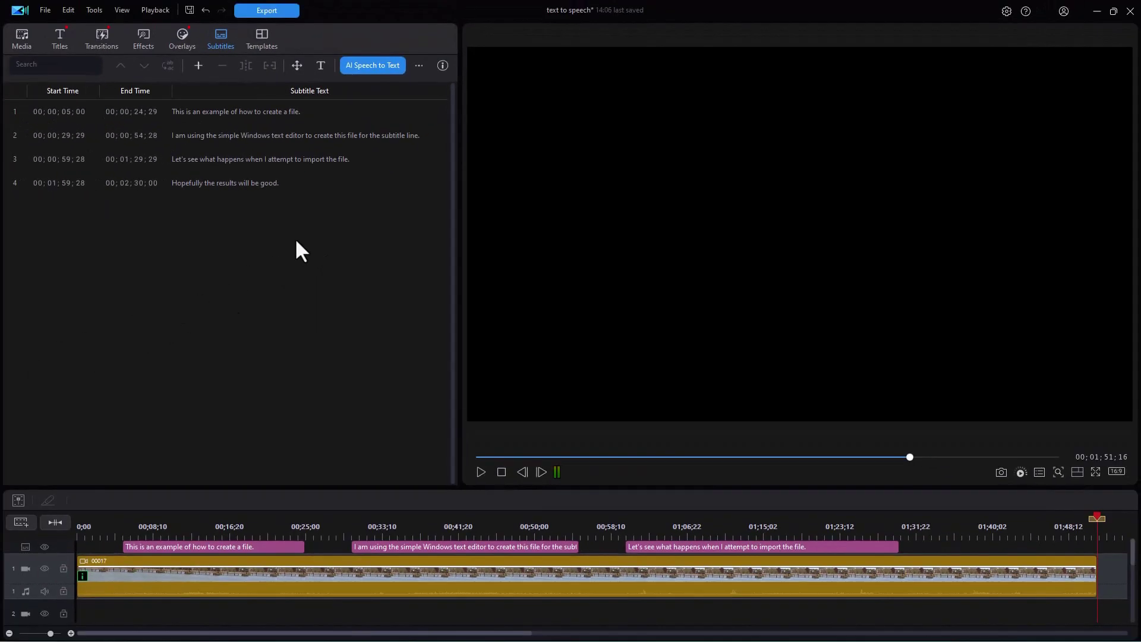
Select all four subtitle rows and delete them, leaving the subtitle list empty
{"action": "left_click_drag", "start_coordinate": [296, 241], "coordinate": [208, 92]}
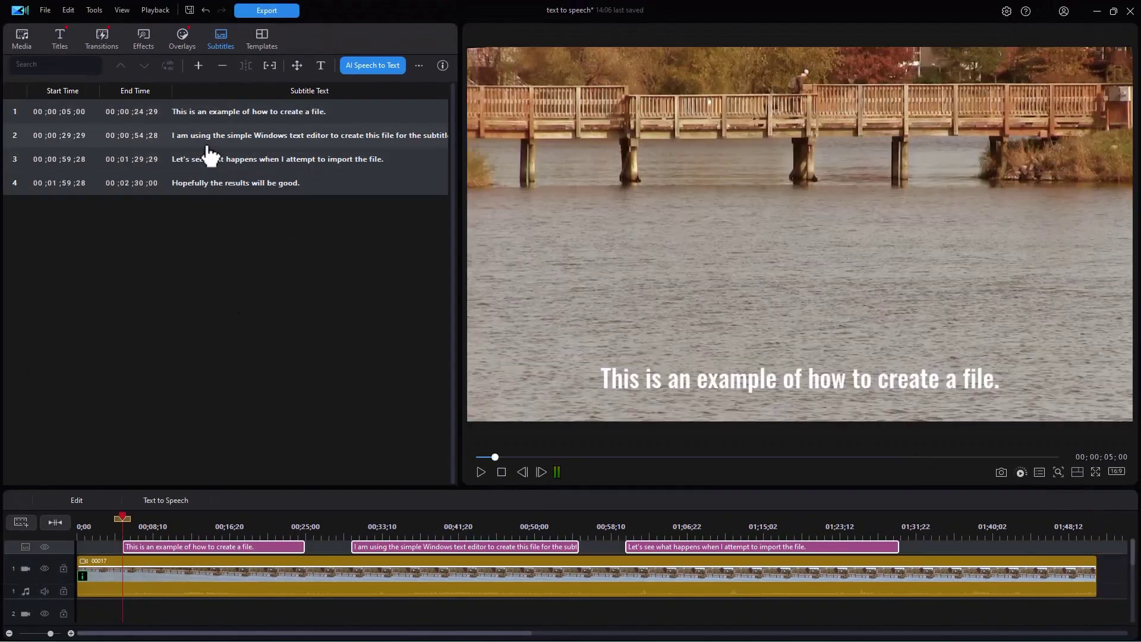
{"action": "key", "text": "Delete"}
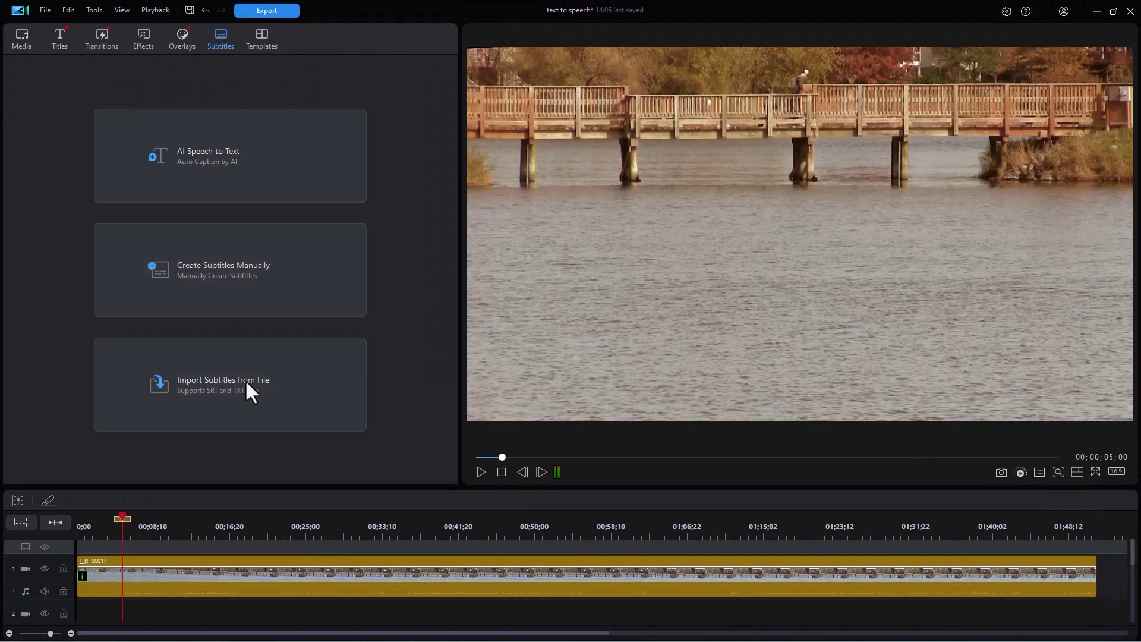
Import subtitles.srt, dismiss the exceeds-video warning, and delete its three imported subtitles
{"action": "left_click", "coordinate": [246, 383]}
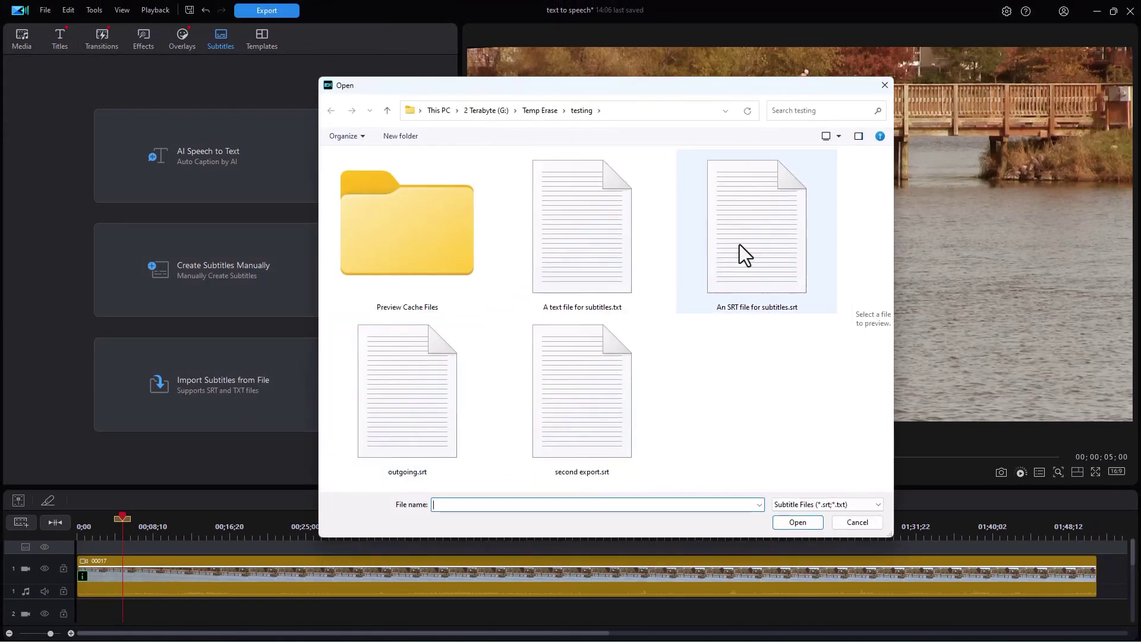
{"action": "double_click", "coordinate": [740, 243]}
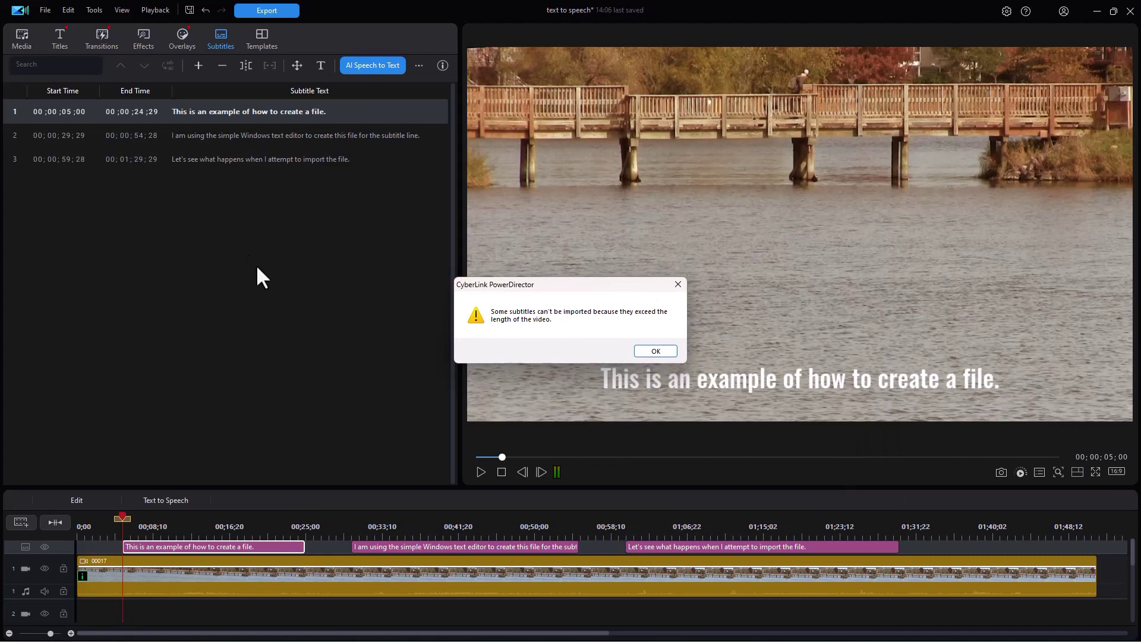
{"action": "key", "text": "Return"}
{"action": "key", "text": "Delete"}
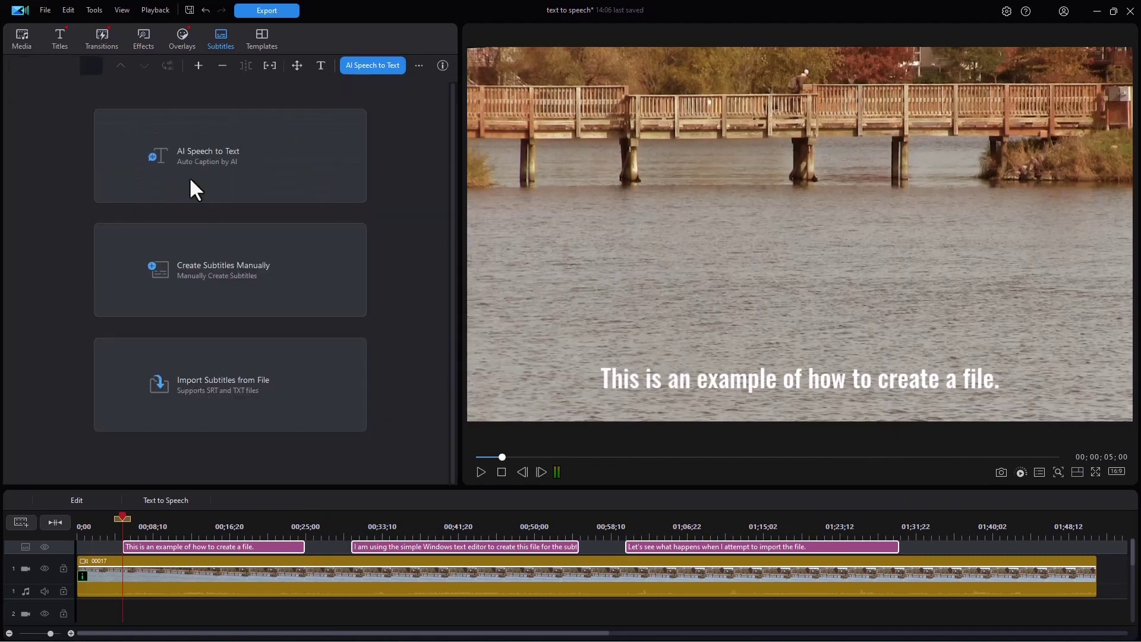
Import outgoing.srt, loading five subtitles starting with 'This is a sample'
{"action": "left_click", "coordinate": [302, 385]}
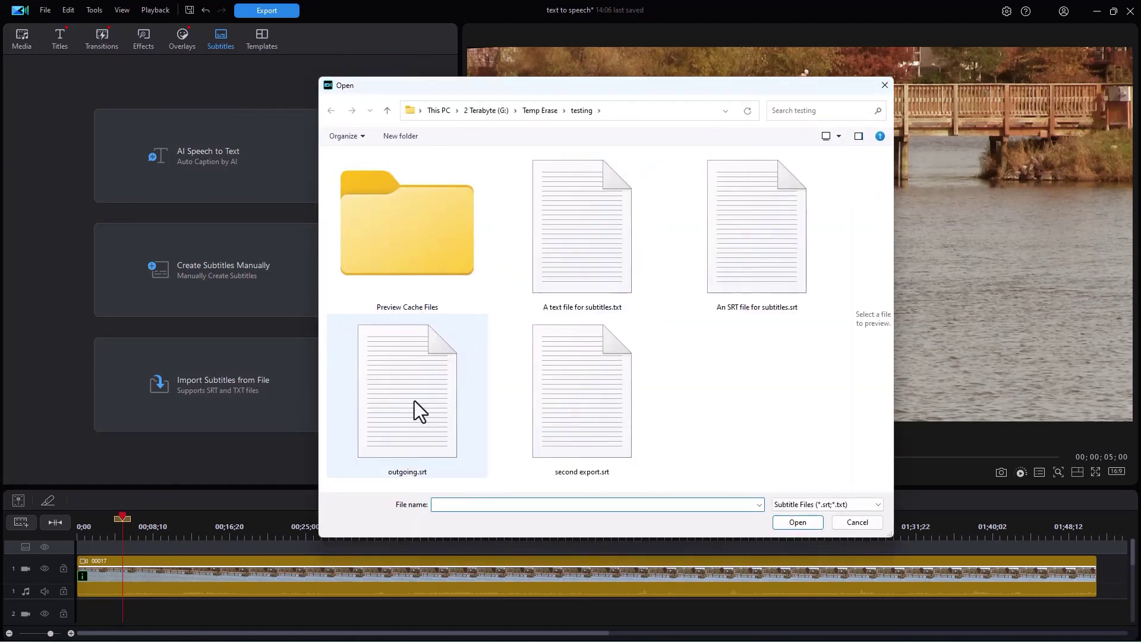
{"action": "left_click", "coordinate": [411, 397]}
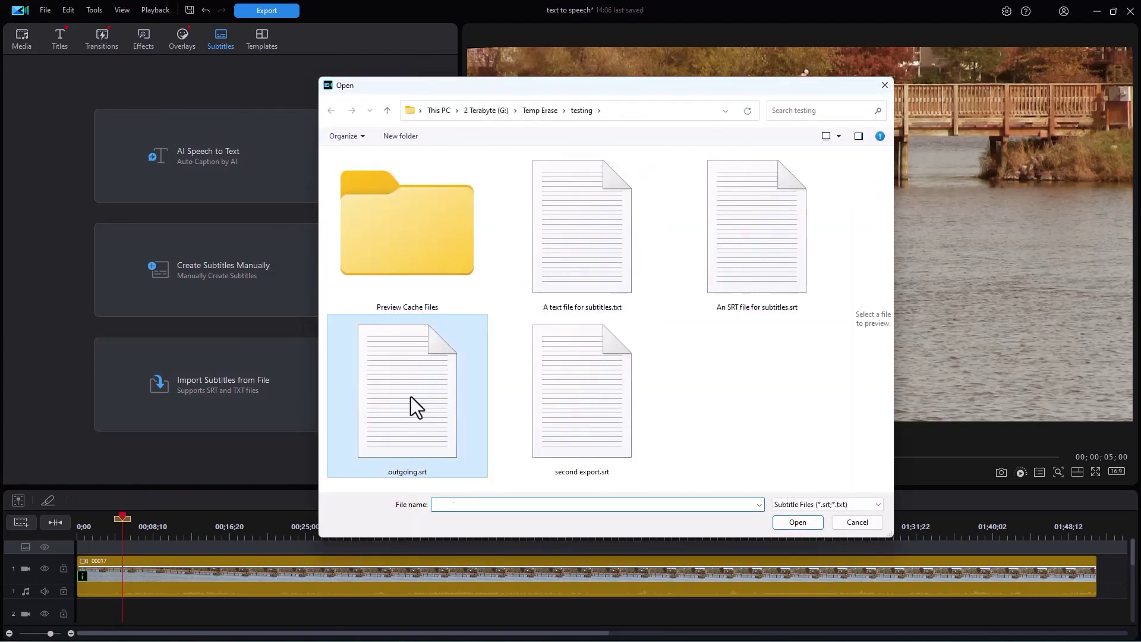
{"action": "left_click", "coordinate": [797, 523]}
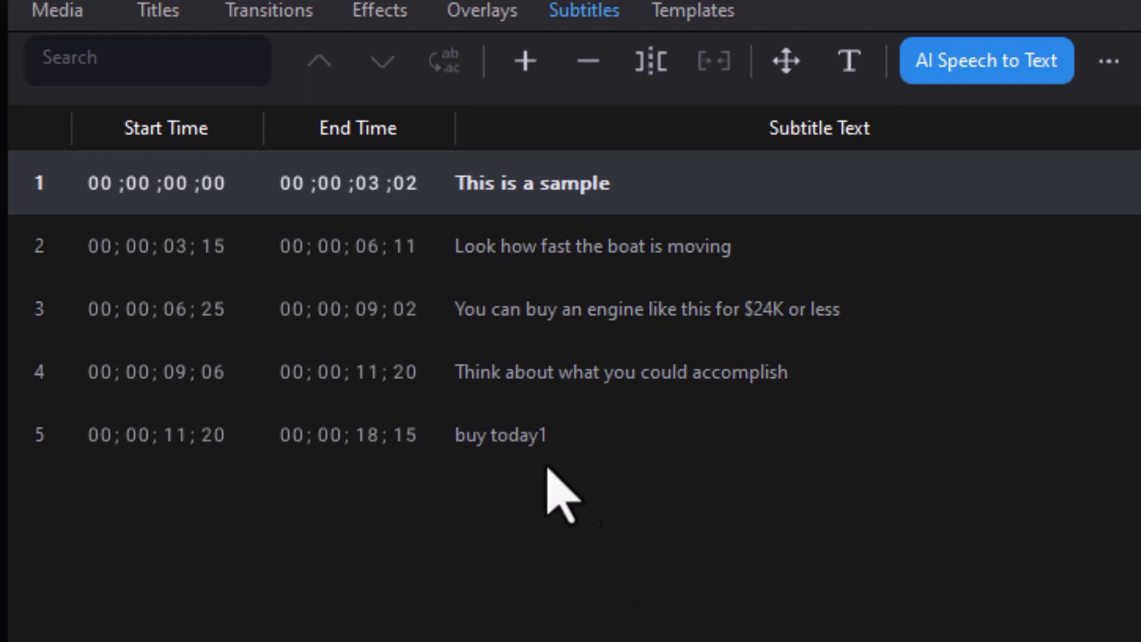
Delete subtitles 3 through 5 and add two new empty subtitles after subtitle 2
{"action": "left_click_drag", "start_coordinate": [790, 526], "coordinate": [423, 320]}
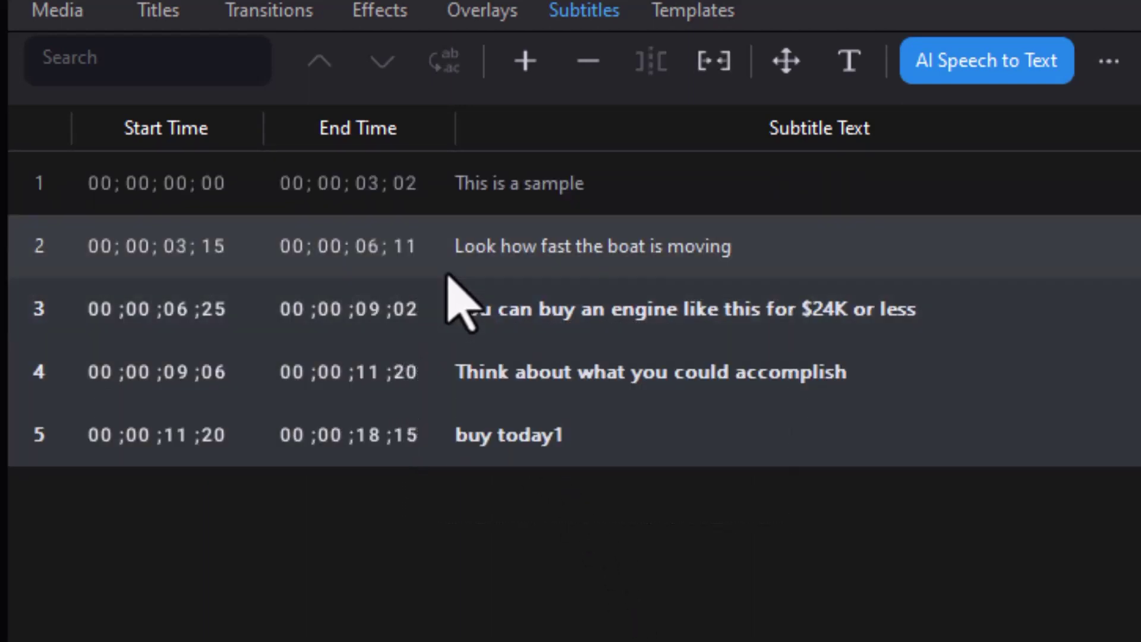
{"action": "key", "text": "Delete"}
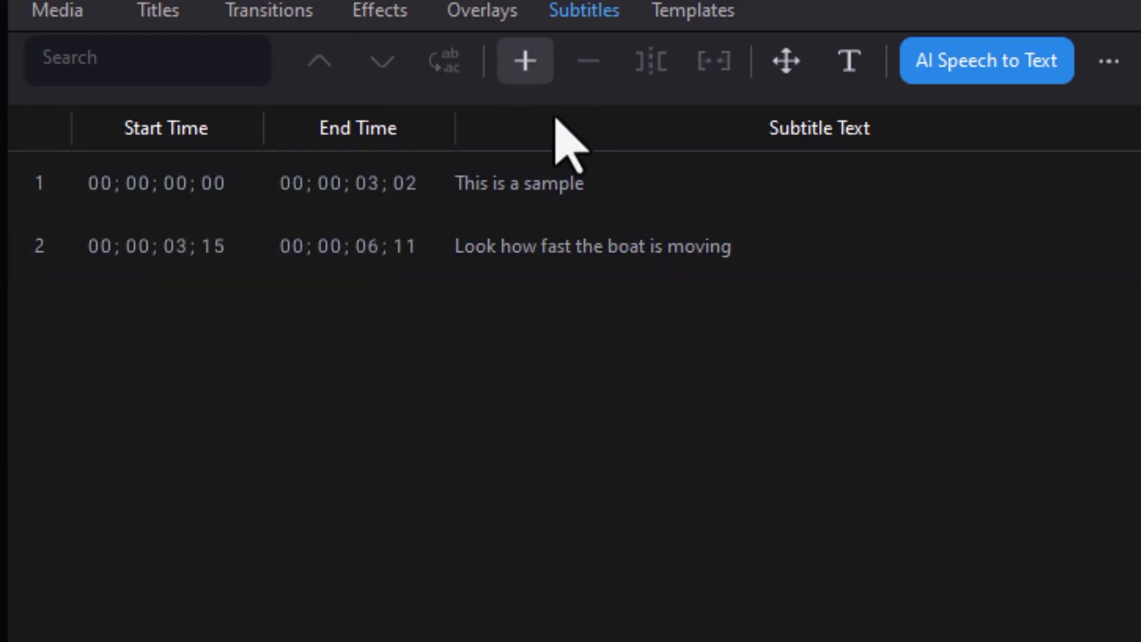
{"action": "left_click", "coordinate": [526, 60]}
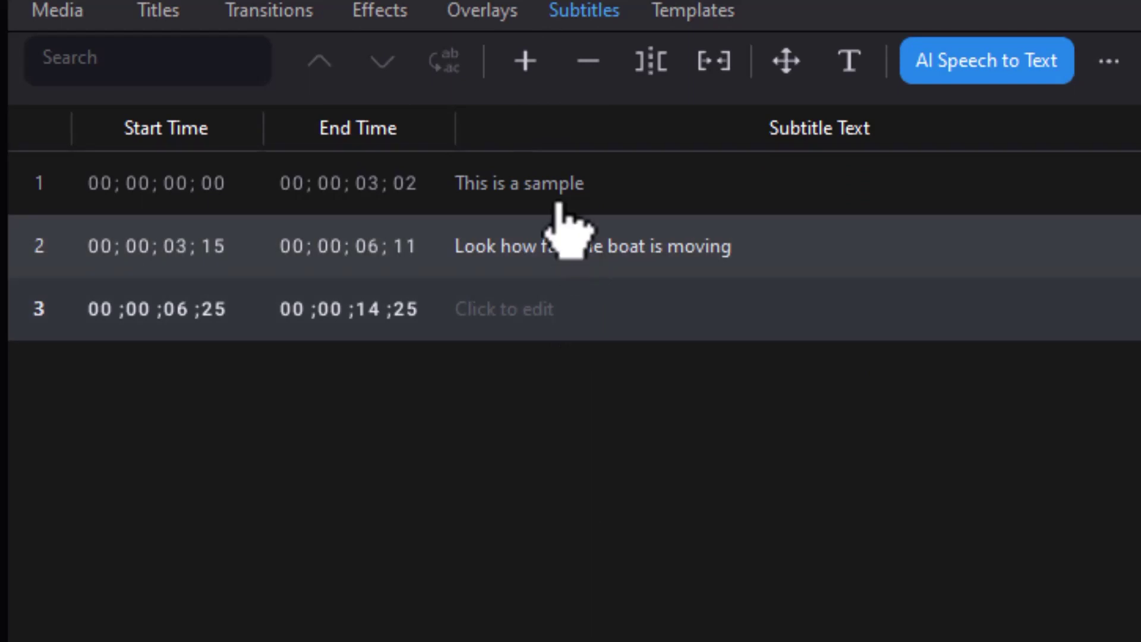
{"action": "left_click", "coordinate": [525, 61]}
Enter 'text here see what we have' as subtitle 3 and 'another subtitle' as subtitle 4
{"action": "left_click", "coordinate": [559, 308]}
{"action": "left_click", "coordinate": [558, 308]}
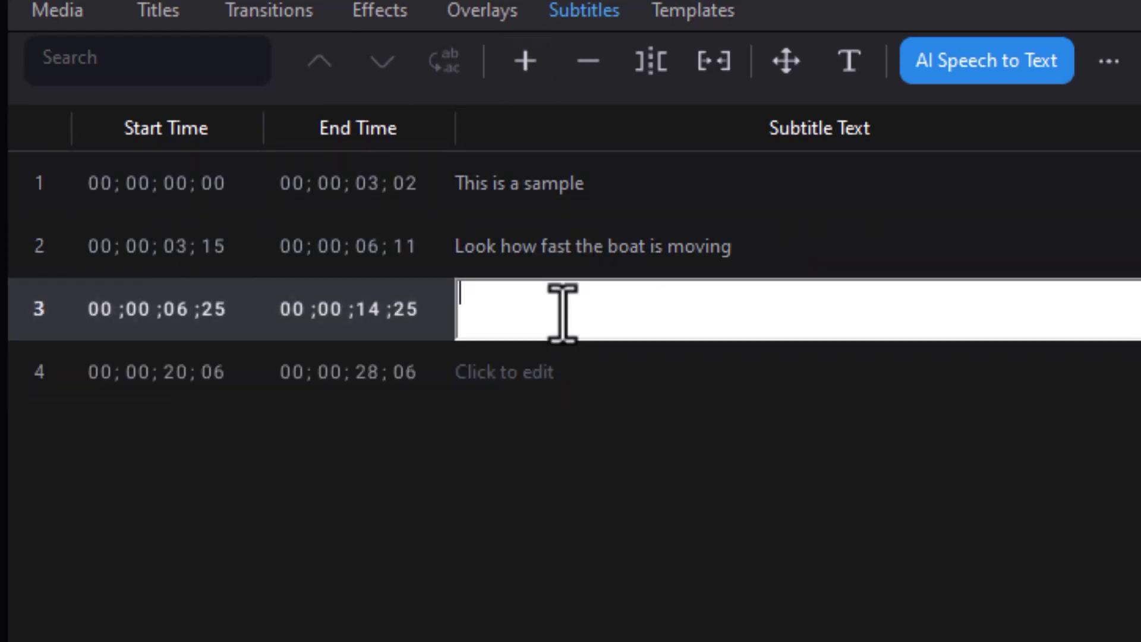
{"action": "type", "text": "tex"}
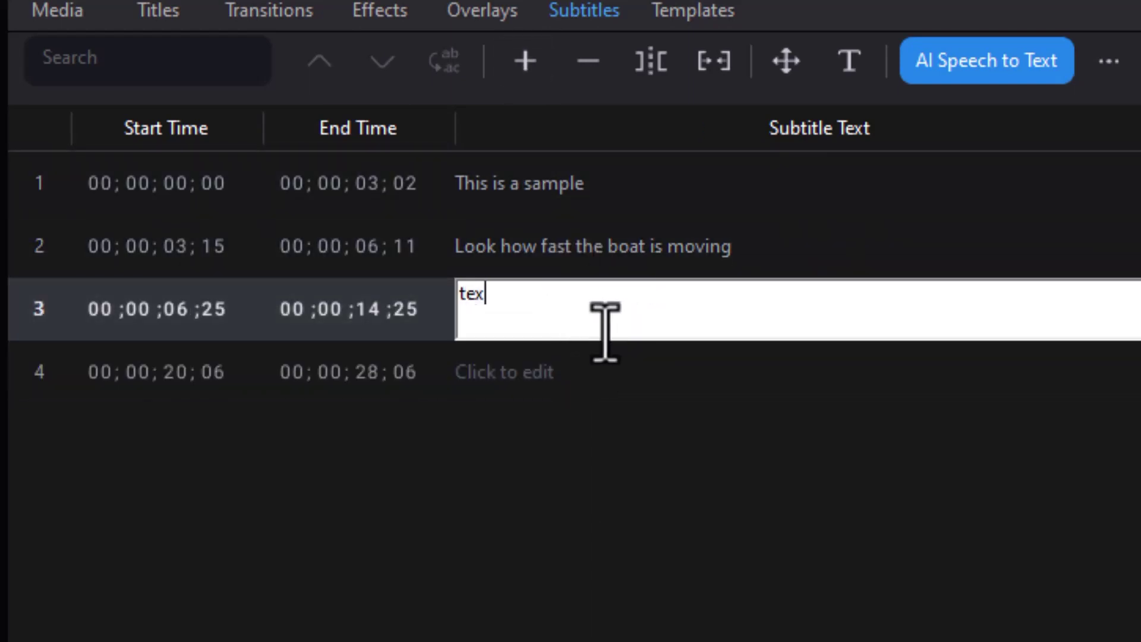
{"action": "type", "text": "t here s"}
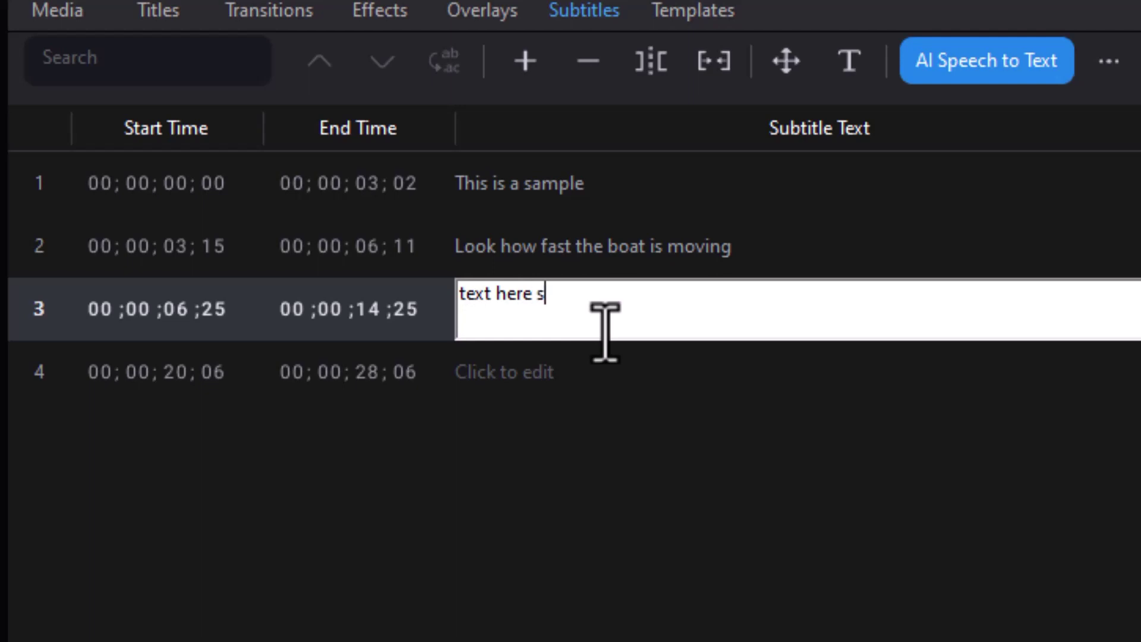
{"action": "type", "text": "ee what we have"}
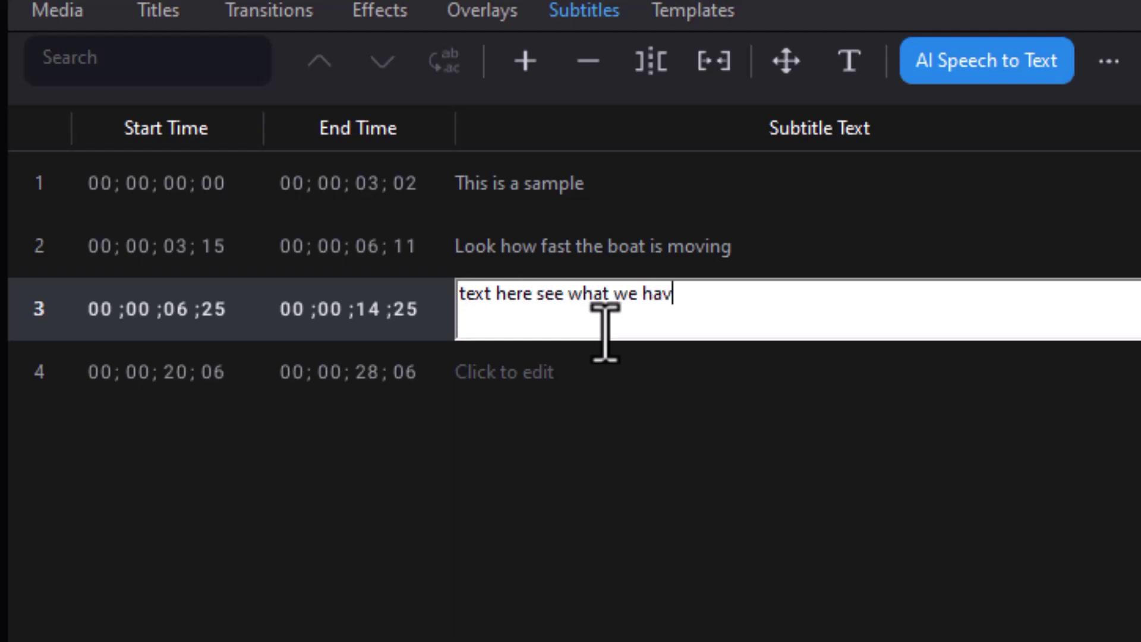
{"action": "left_click", "coordinate": [709, 373]}
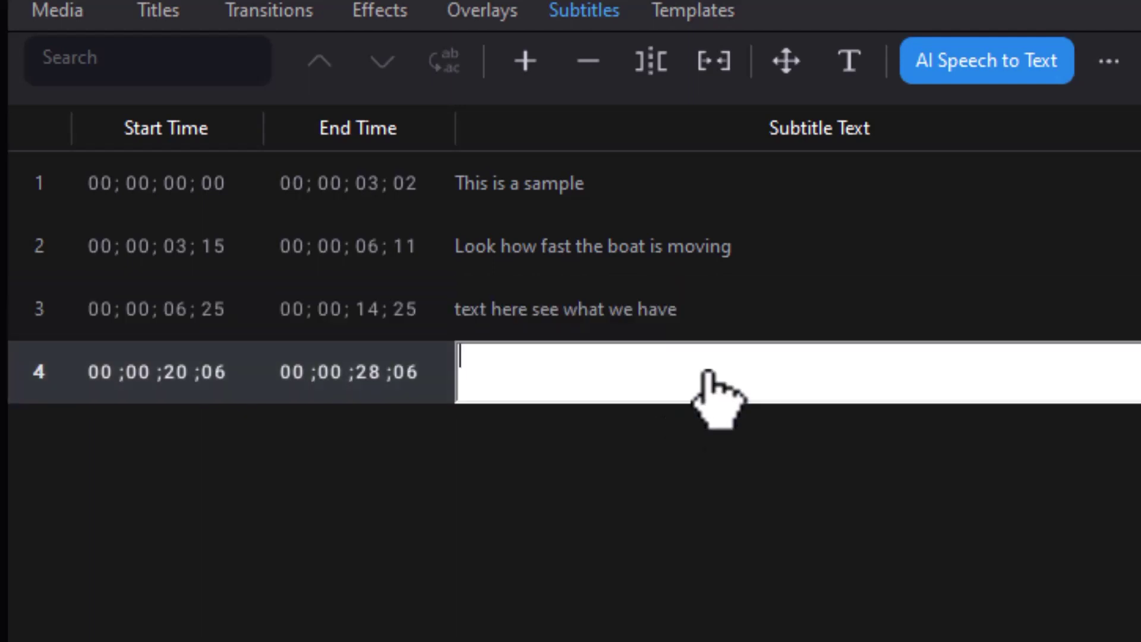
{"action": "type", "text": "alnother subtitle"}
{"action": "key", "text": "Return"}
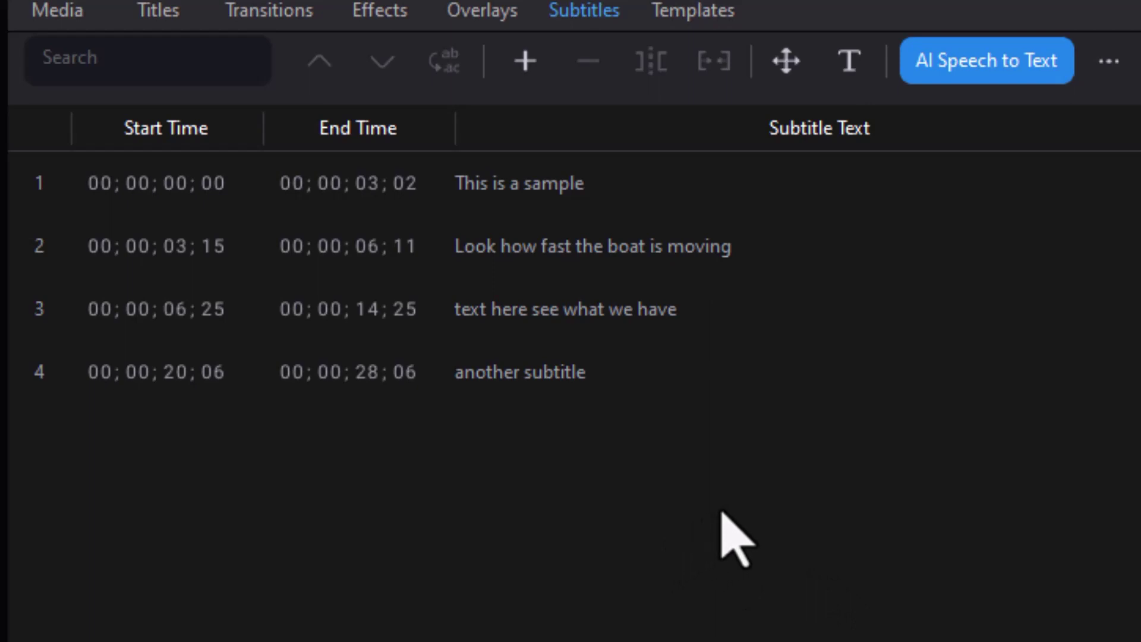
{"action": "left_click_drag", "start_coordinate": [740, 482], "coordinate": [413, 169]}
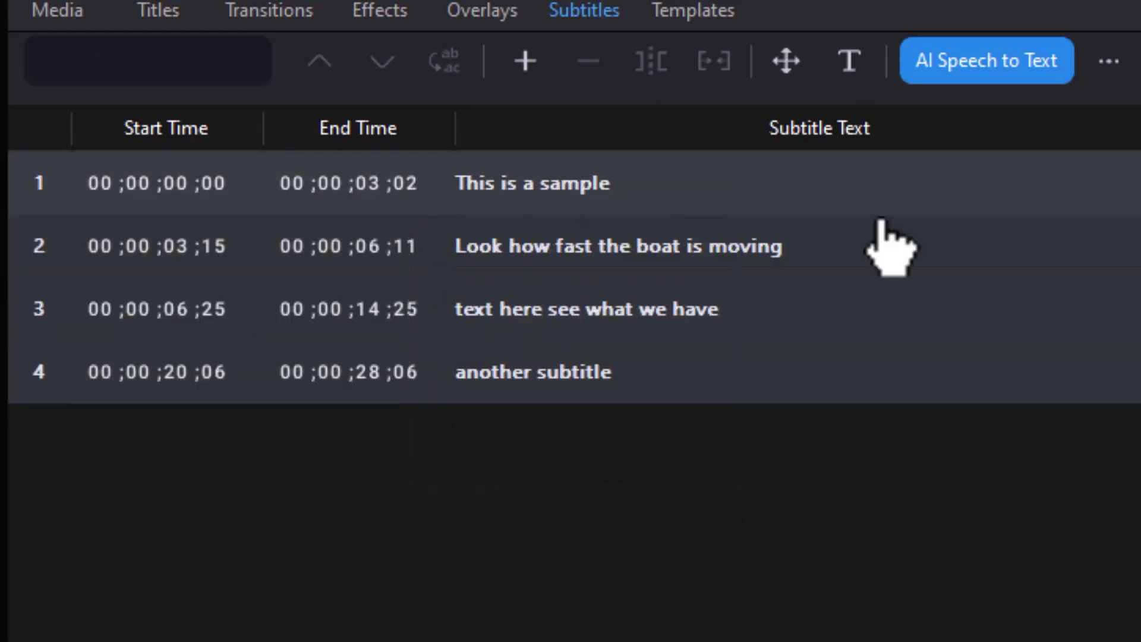
Export the four subtitles as an SRT file named mytest, without style formatting
{"action": "left_click", "coordinate": [1109, 61]}
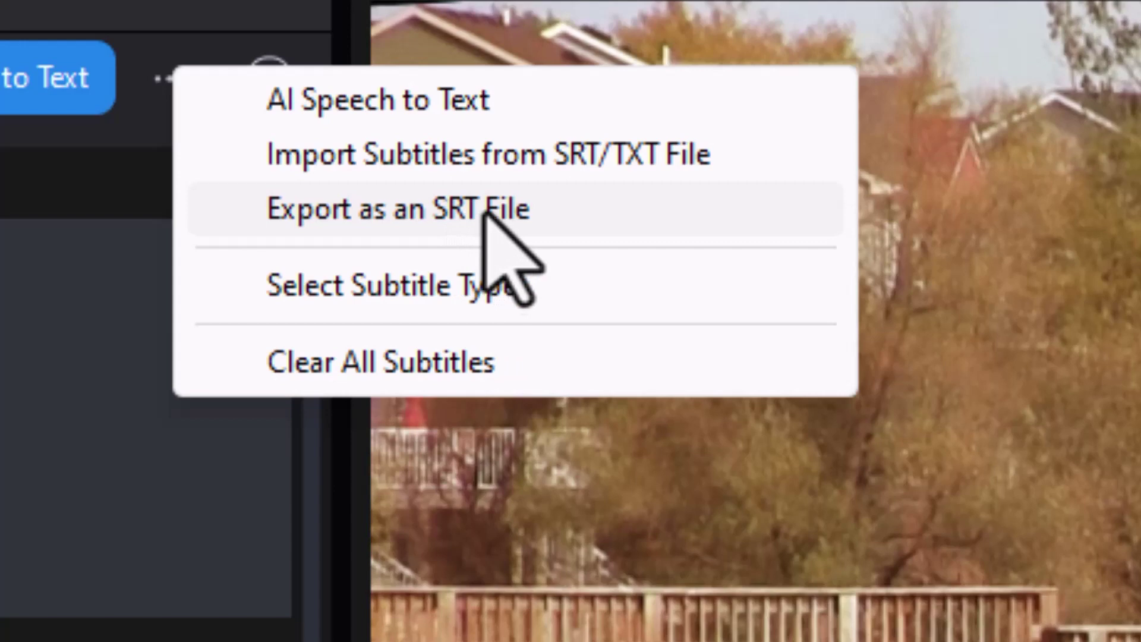
{"action": "left_click", "coordinate": [487, 213]}
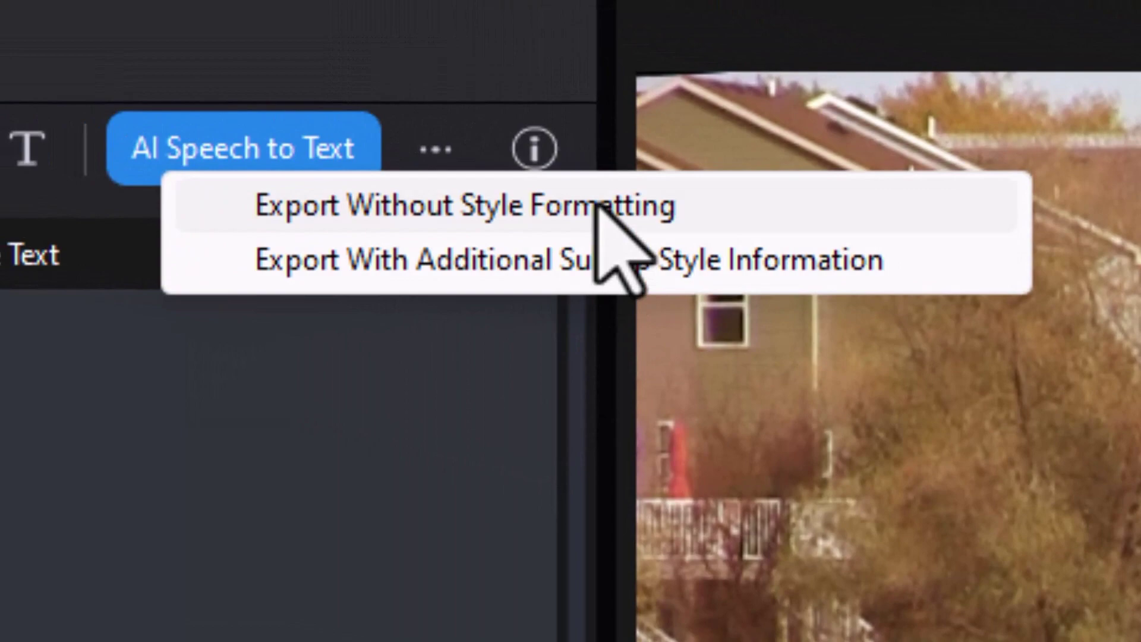
{"action": "left_click", "coordinate": [601, 205]}
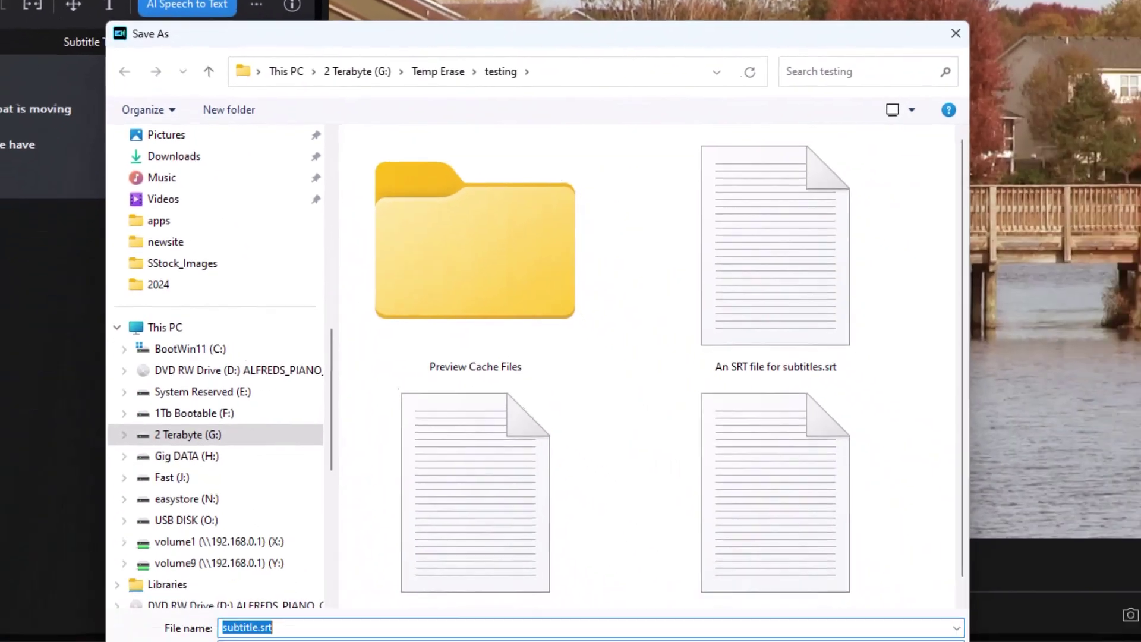
{"action": "type", "text": "mytest"}
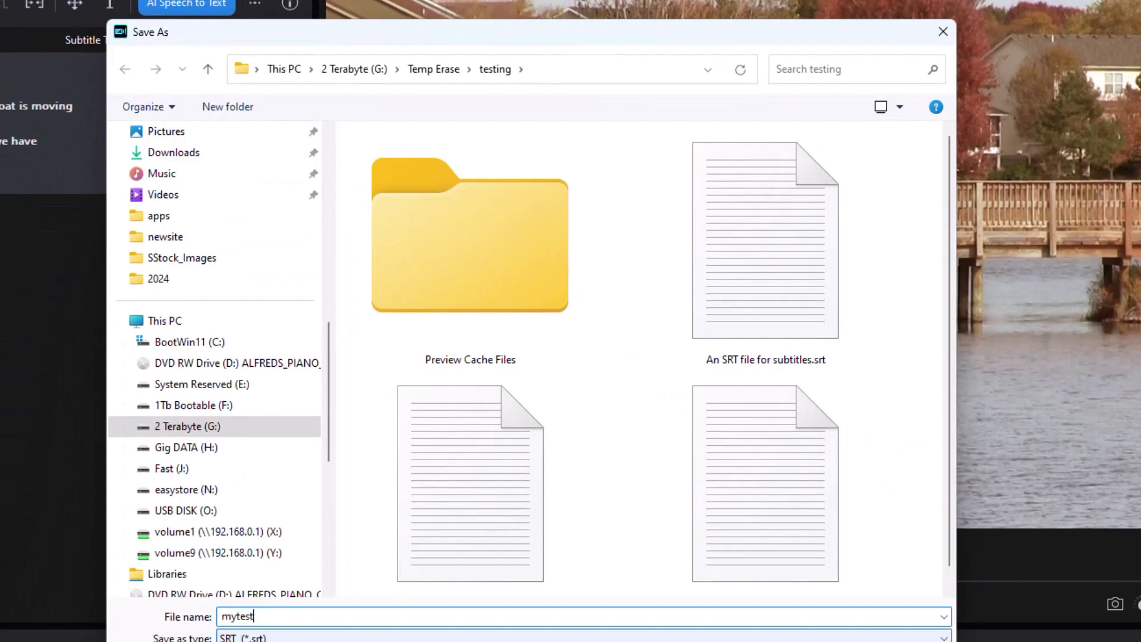
{"action": "key", "text": "Return"}
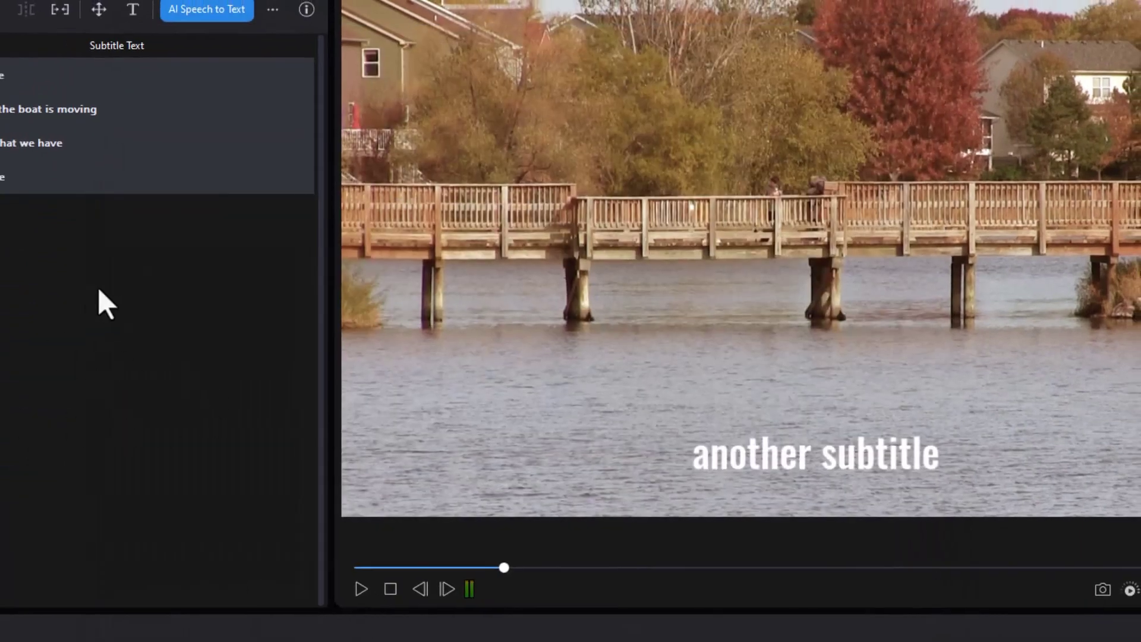
{"action": "left_click_drag", "start_coordinate": [62, 284], "coordinate": [0, 63]}
Replace the subtitles with those from mytest.srt, then open mytest.srt in Notepad from File Explorer
{"action": "left_click_drag", "start_coordinate": [180, 104], "coordinate": [183, 98]}
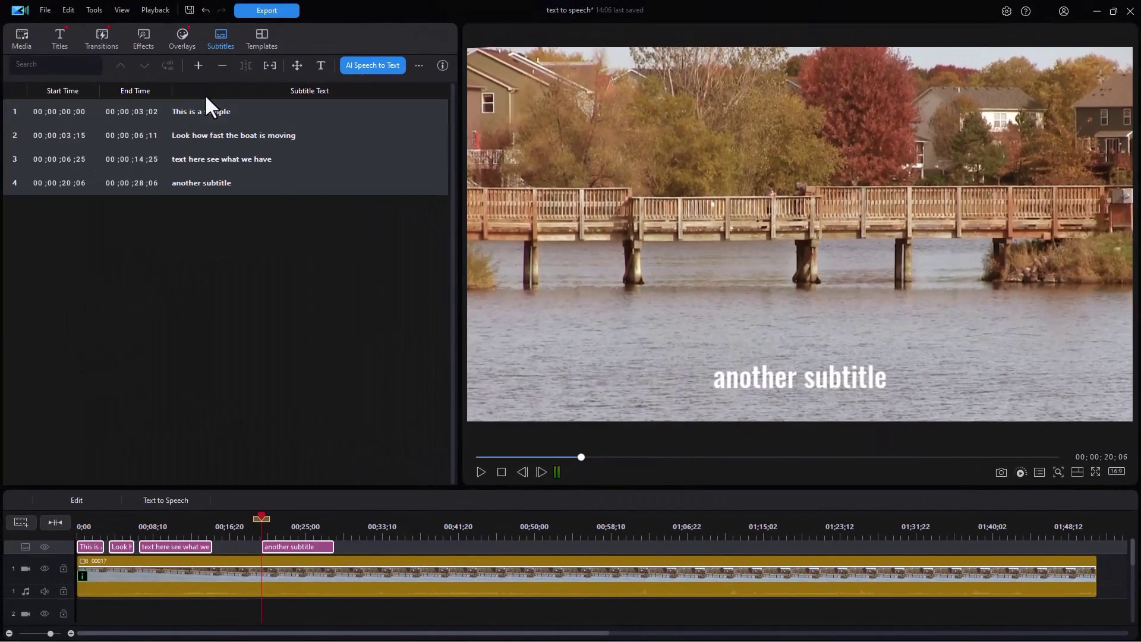
{"action": "key", "text": "Delete"}
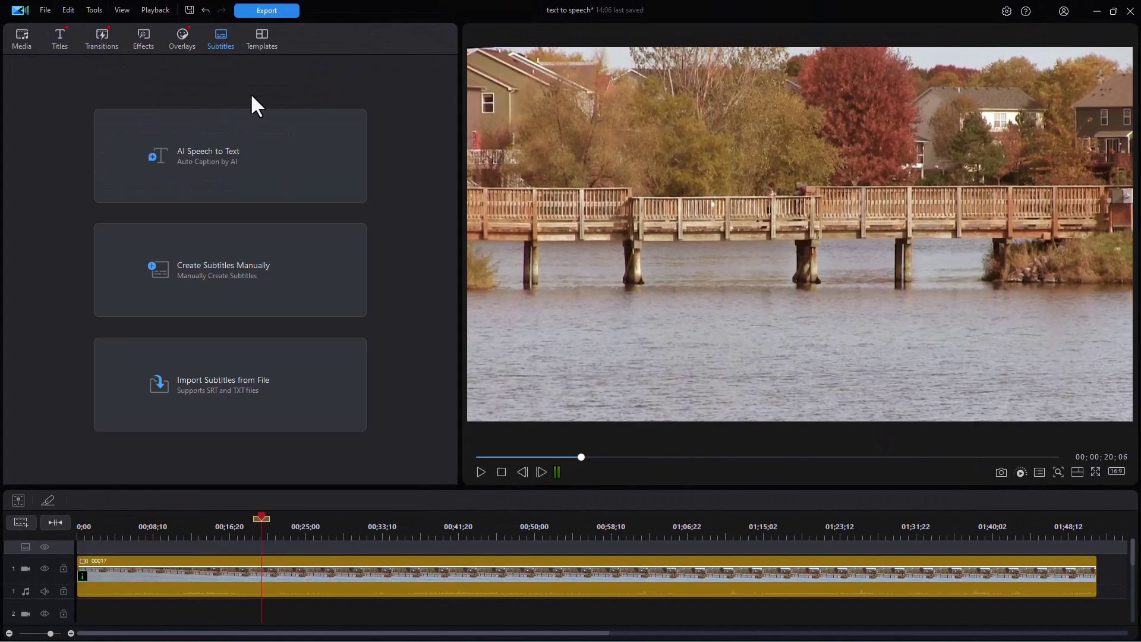
{"action": "left_click", "coordinate": [300, 392]}
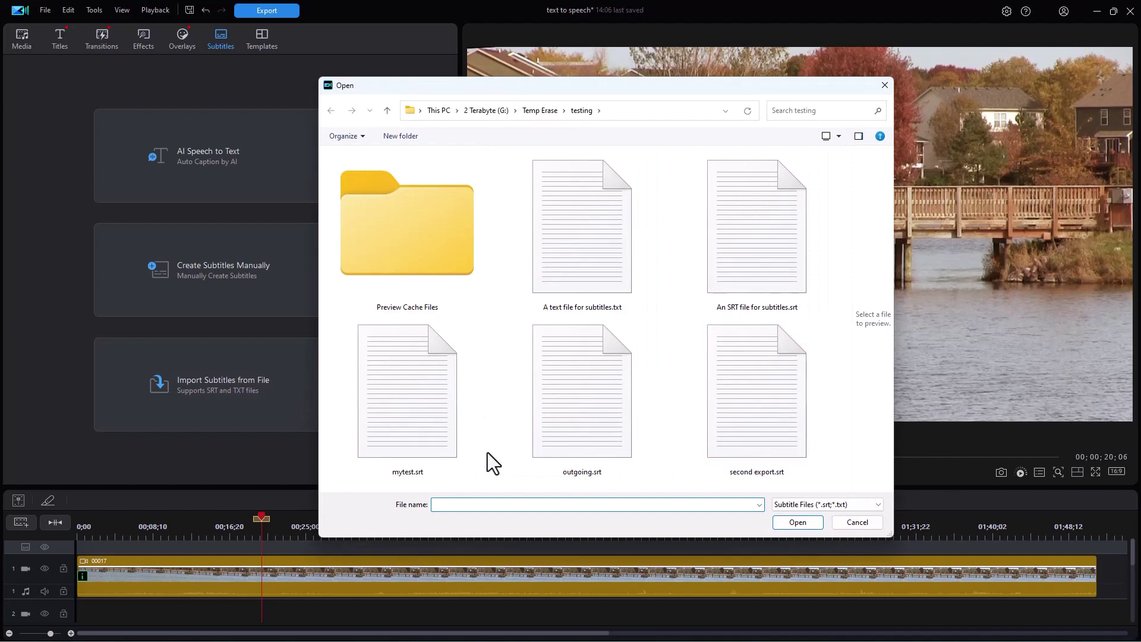
{"action": "left_click", "coordinate": [428, 407]}
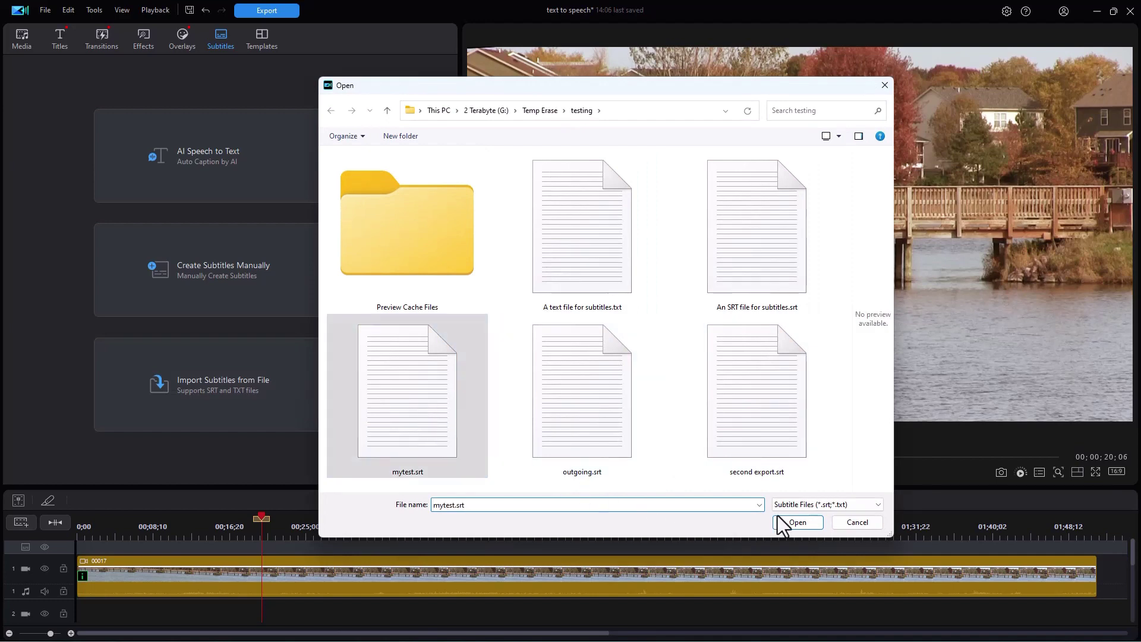
{"action": "left_click", "coordinate": [797, 522]}
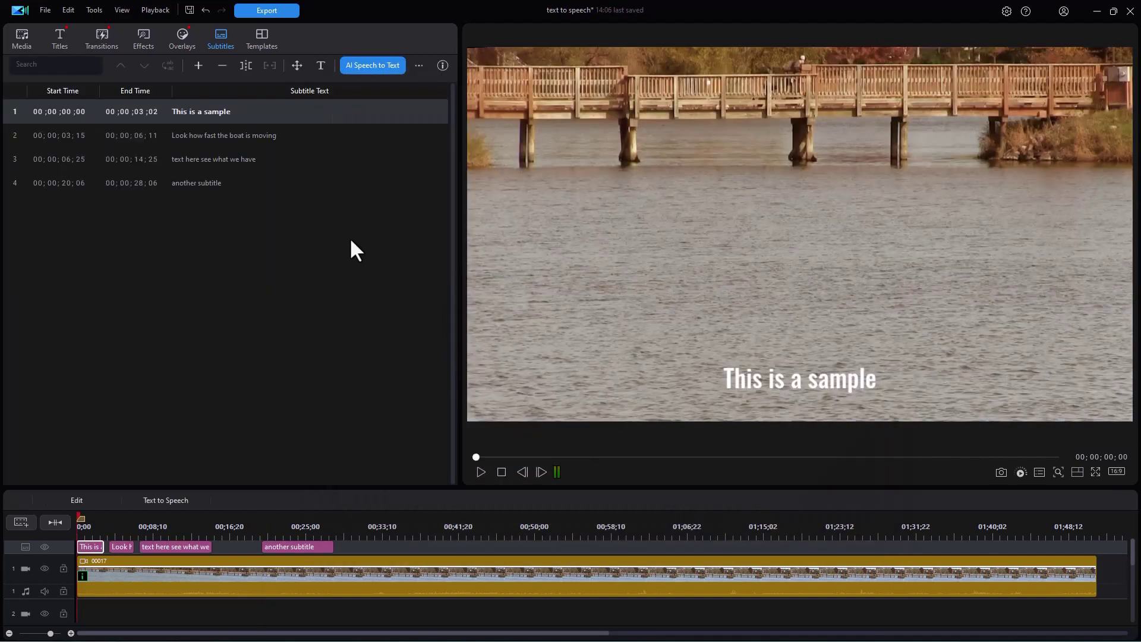
{"action": "key", "text": "alt+Tab"}
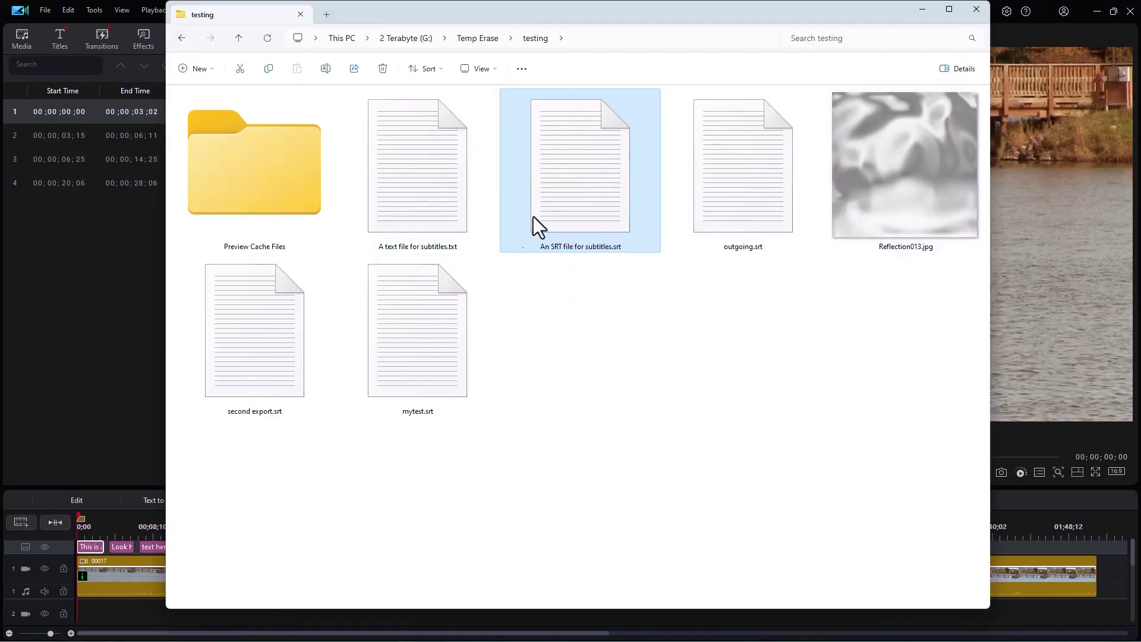
{"action": "double_click", "coordinate": [421, 348]}
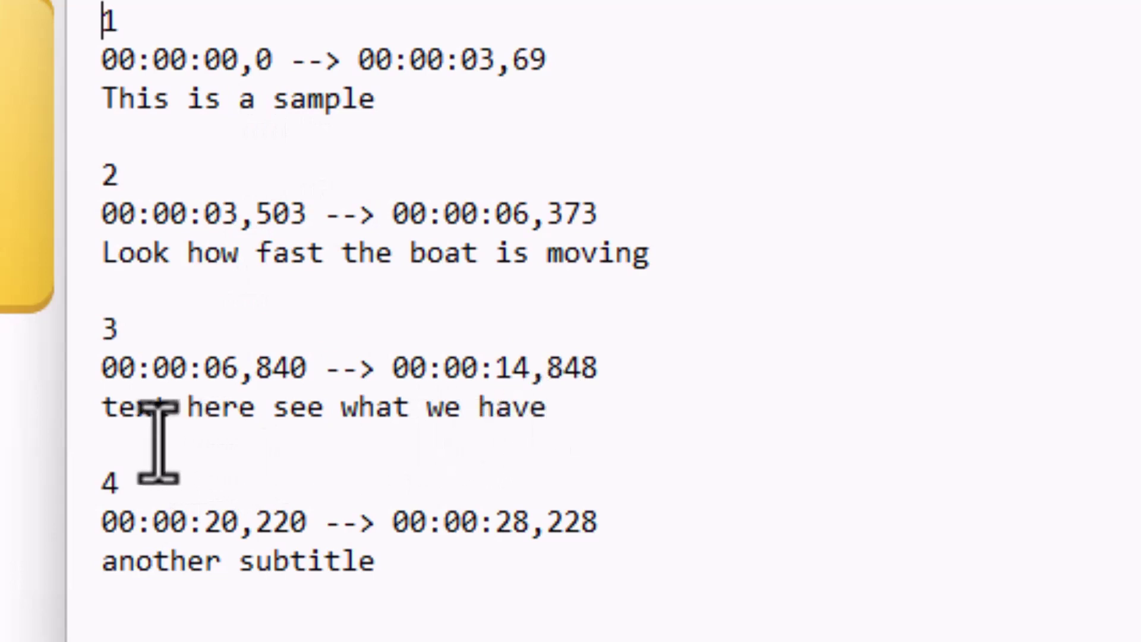
Change 'another subtitle' to 'Another subtitle' in mytest.srt, save, and close Notepad and File Explorer
{"action": "left_click", "coordinate": [104, 572]}
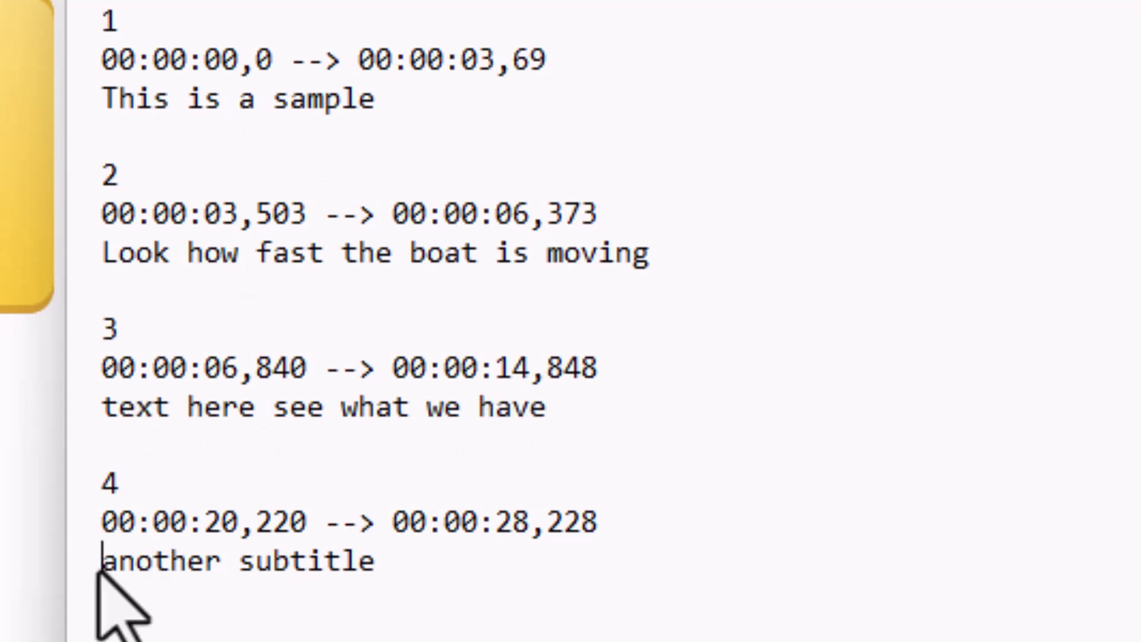
{"action": "left_click", "coordinate": [122, 577], "text": "shift"}
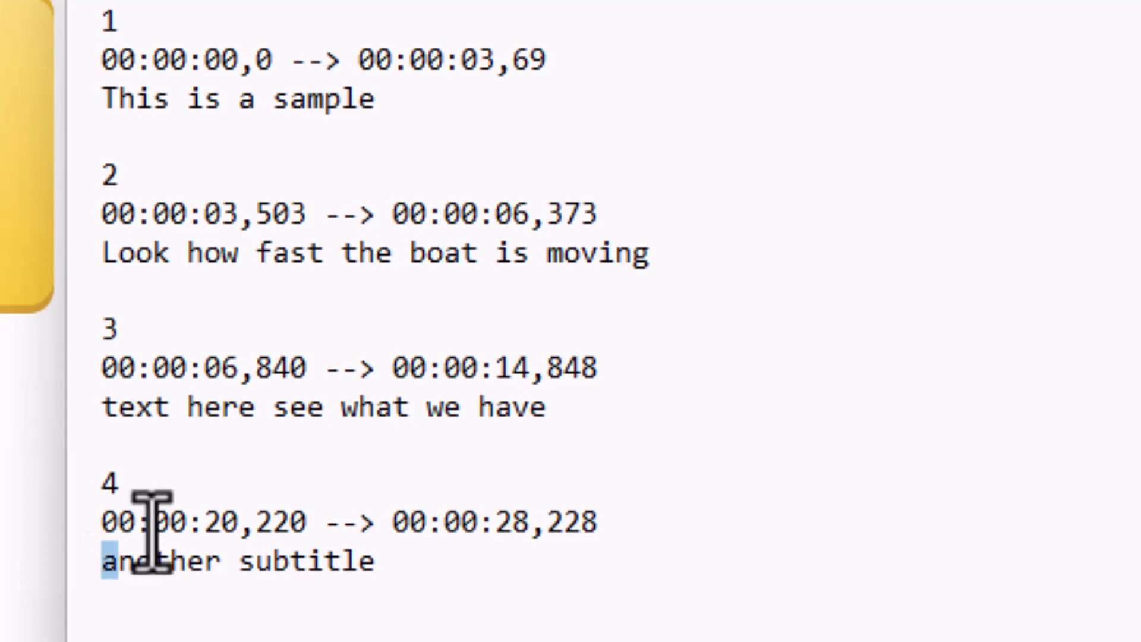
{"action": "type", "text": "A"}
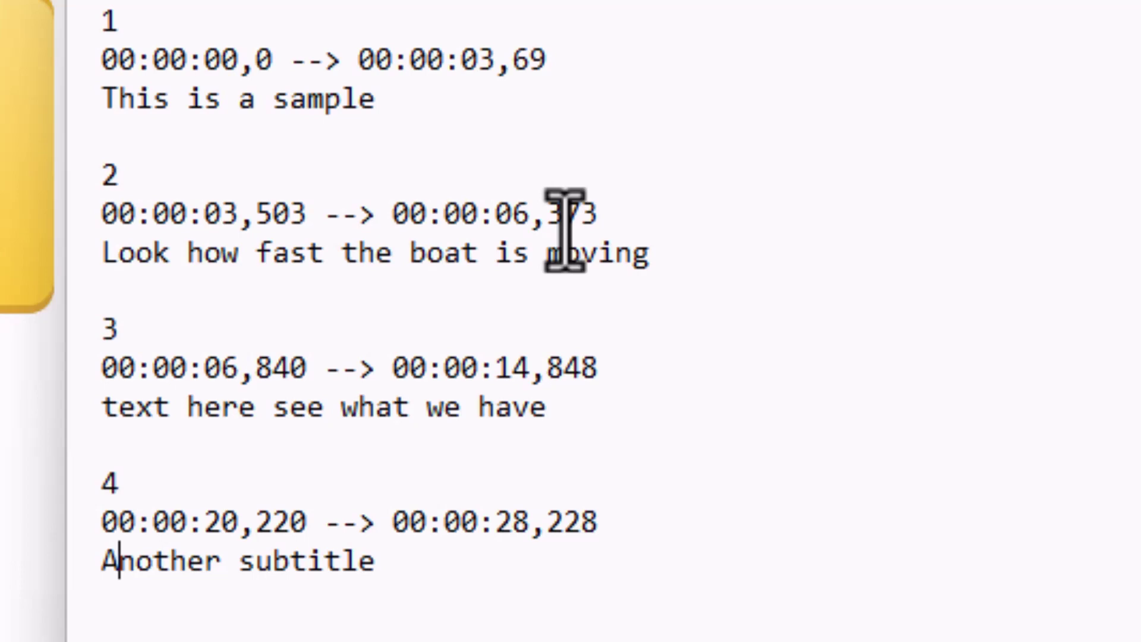
{"action": "left_click", "coordinate": [137, 6]}
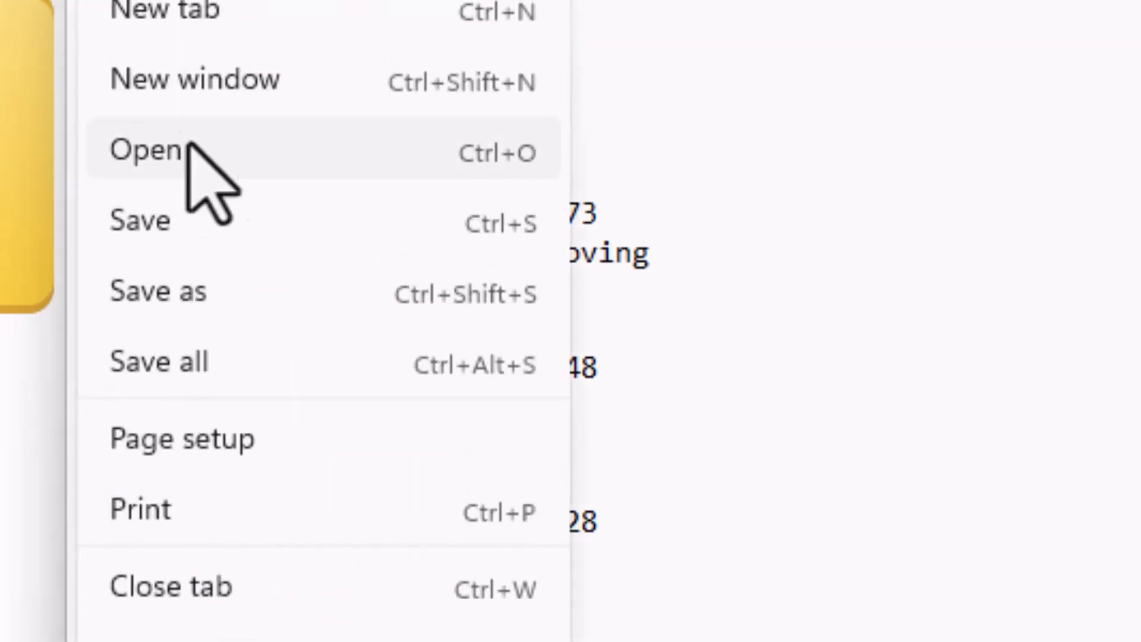
{"action": "left_click", "coordinate": [191, 224]}
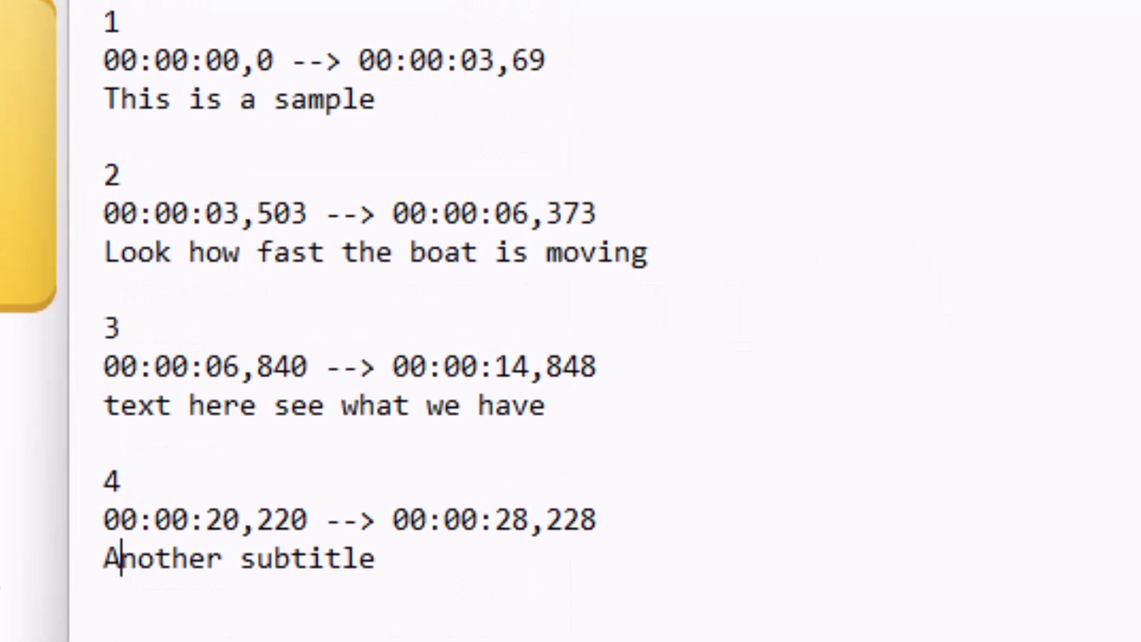
{"action": "key", "text": "alt+F4"}
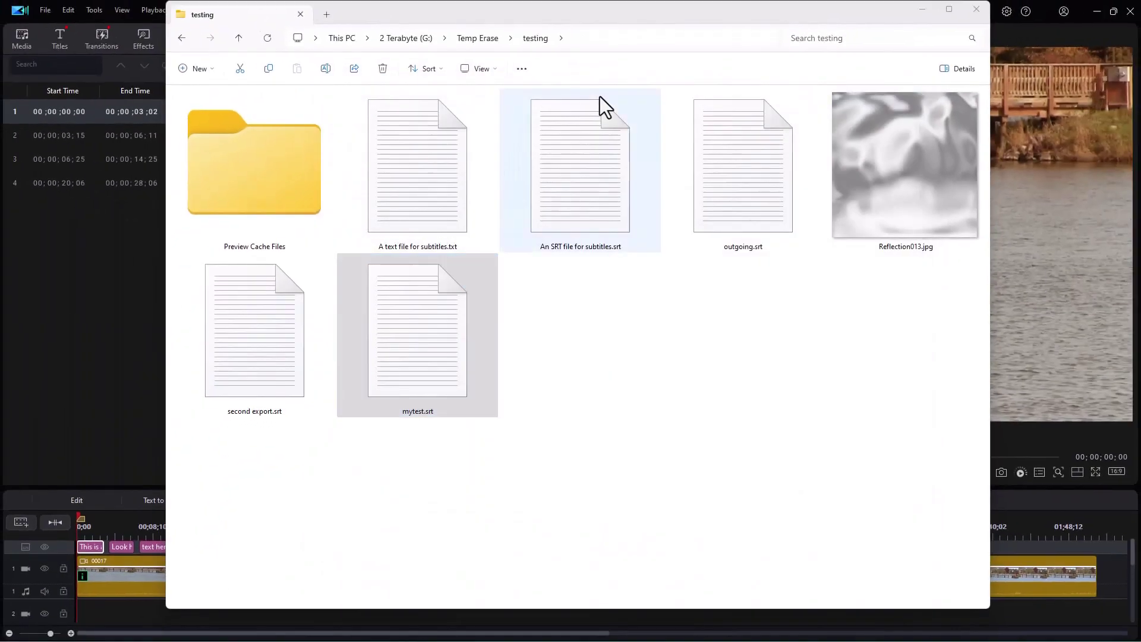
{"action": "left_click", "coordinate": [978, 11]}
Replace all subtitles with the edited mytest.srt and open subtitle 4, now 'Another subtitle'
{"action": "left_click_drag", "start_coordinate": [188, 248], "coordinate": [250, 103]}
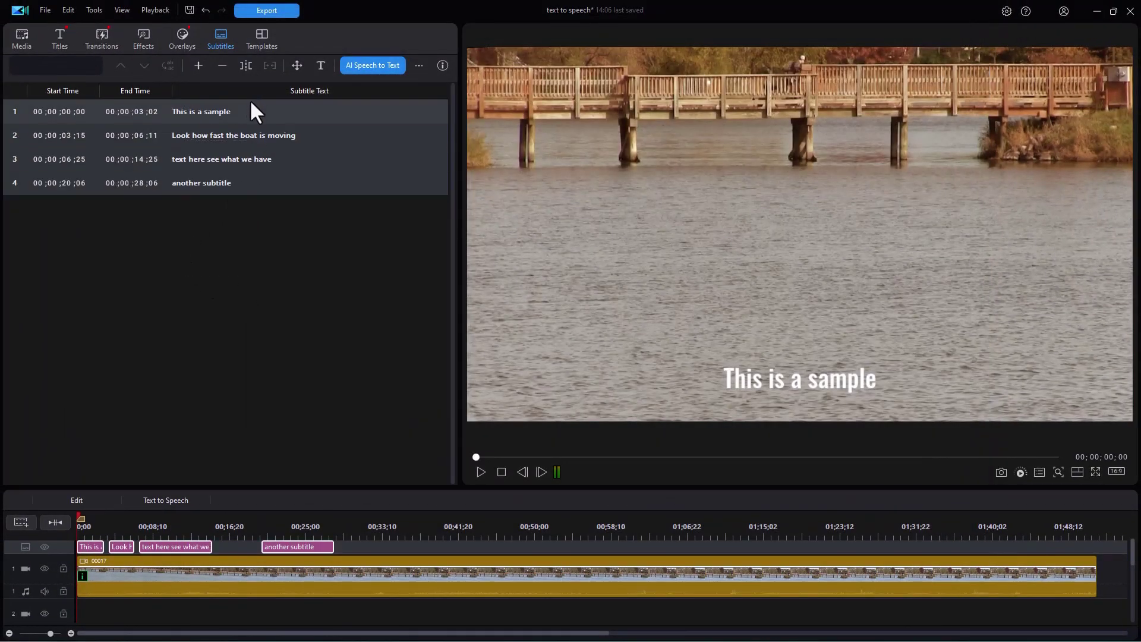
{"action": "key", "text": "Delete"}
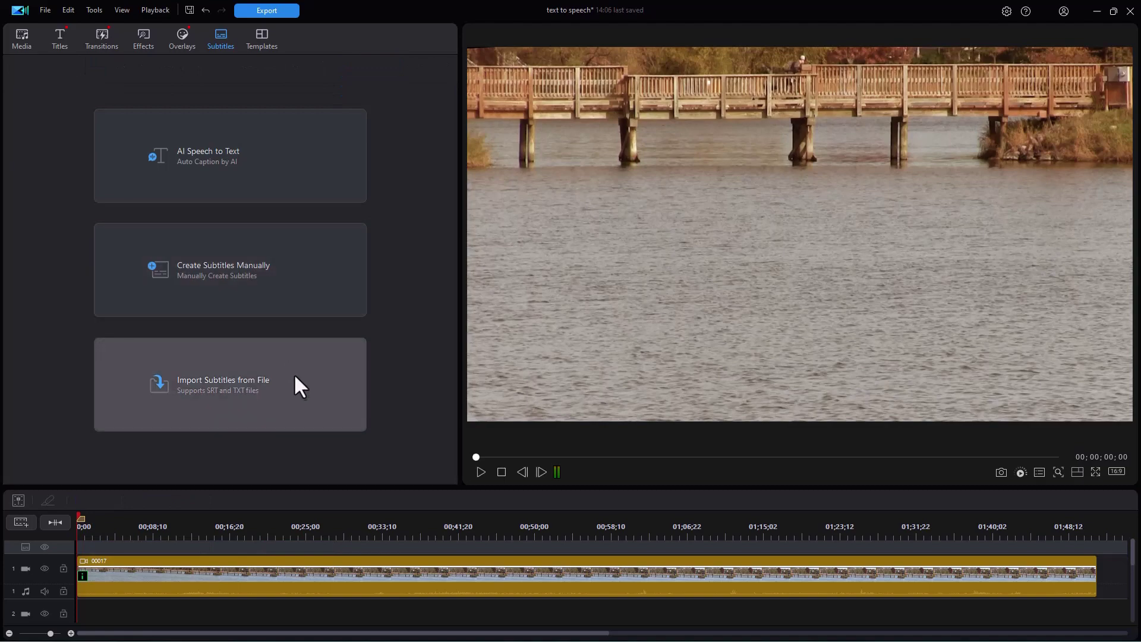
{"action": "left_click", "coordinate": [299, 381]}
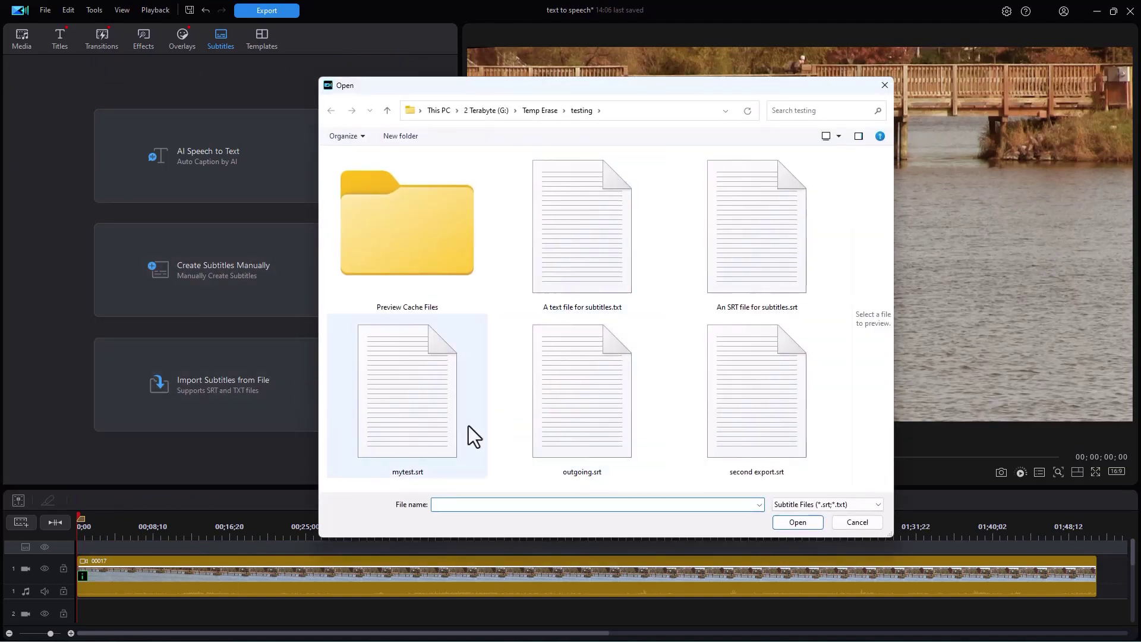
{"action": "double_click", "coordinate": [411, 418]}
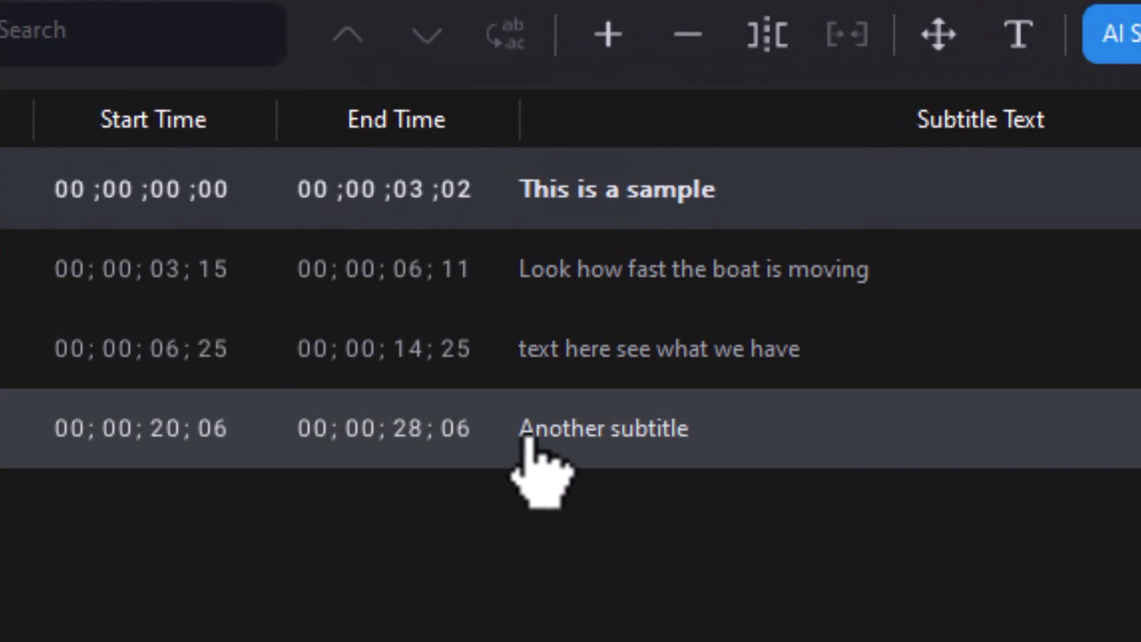
{"action": "double_click", "coordinate": [524, 454]}
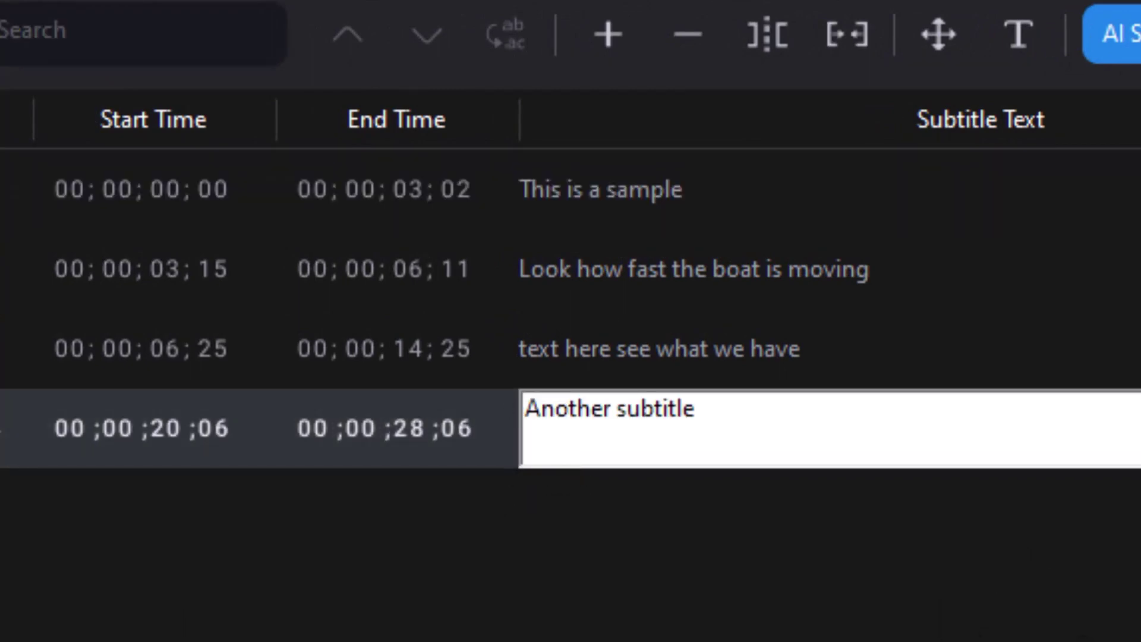